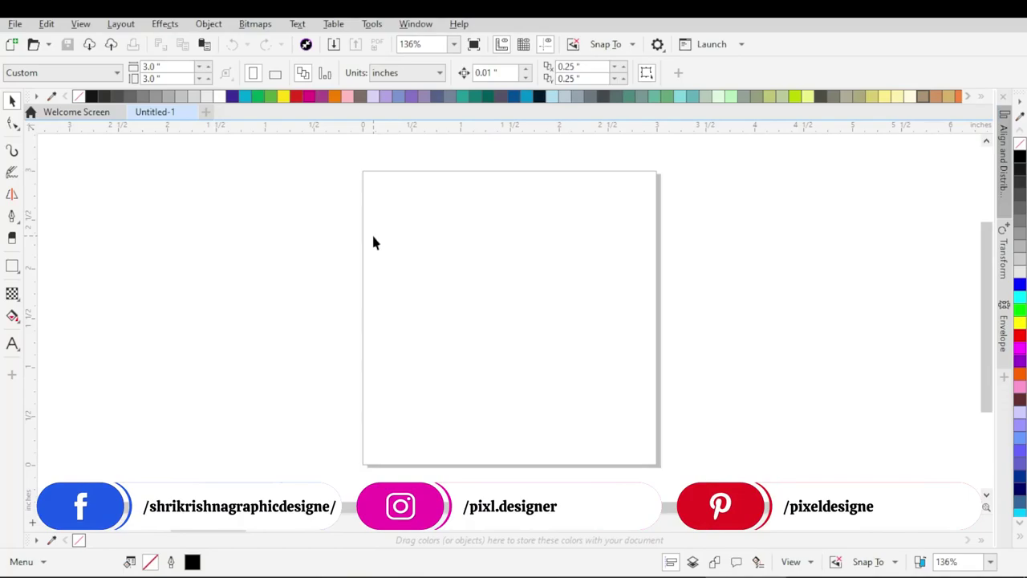
Import the portrait photo of the bearded man in a cowboy hat from New folder and place it over the page.
left_click(14, 23)
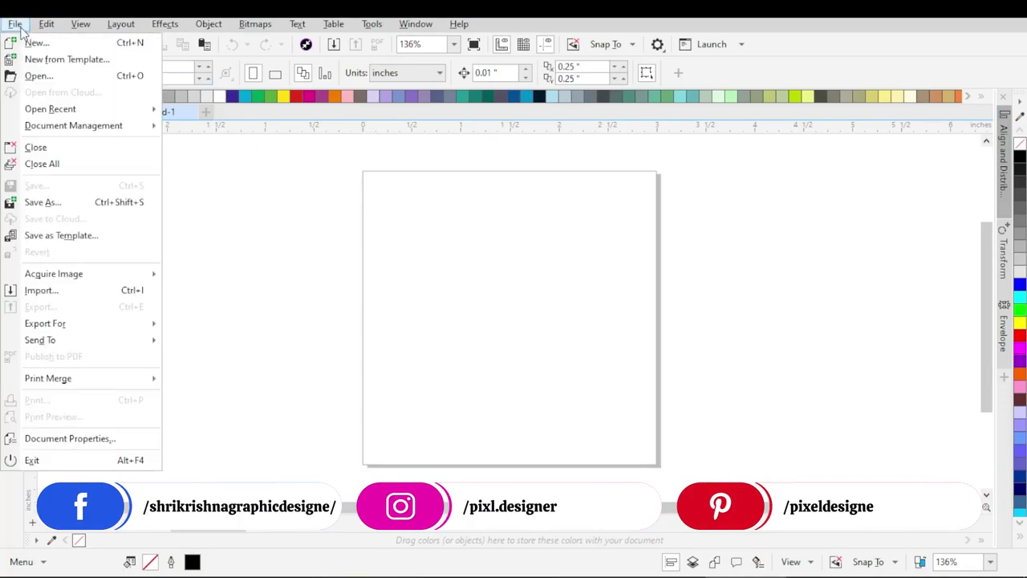
left_click(121, 290)
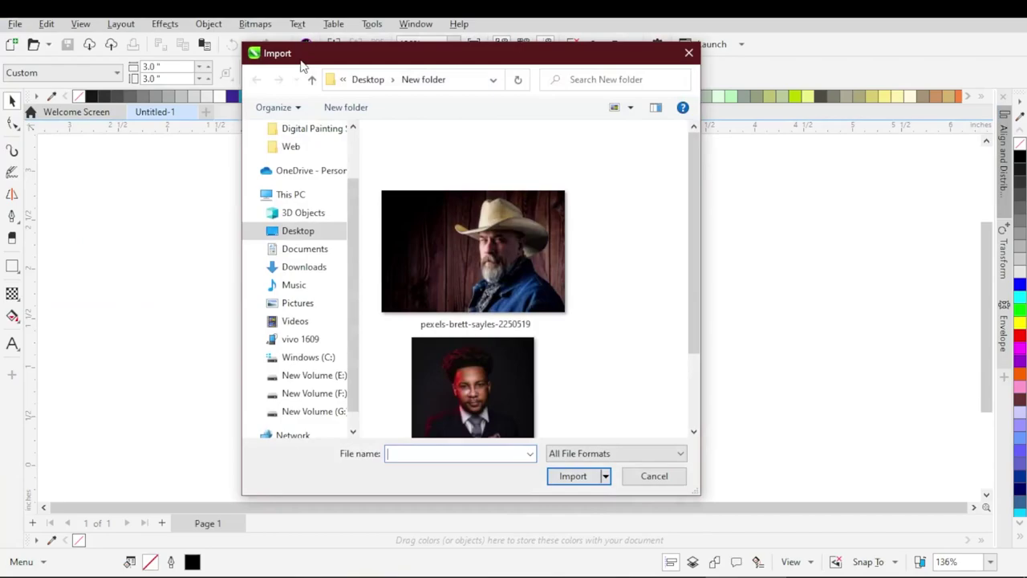
left_click(449, 258)
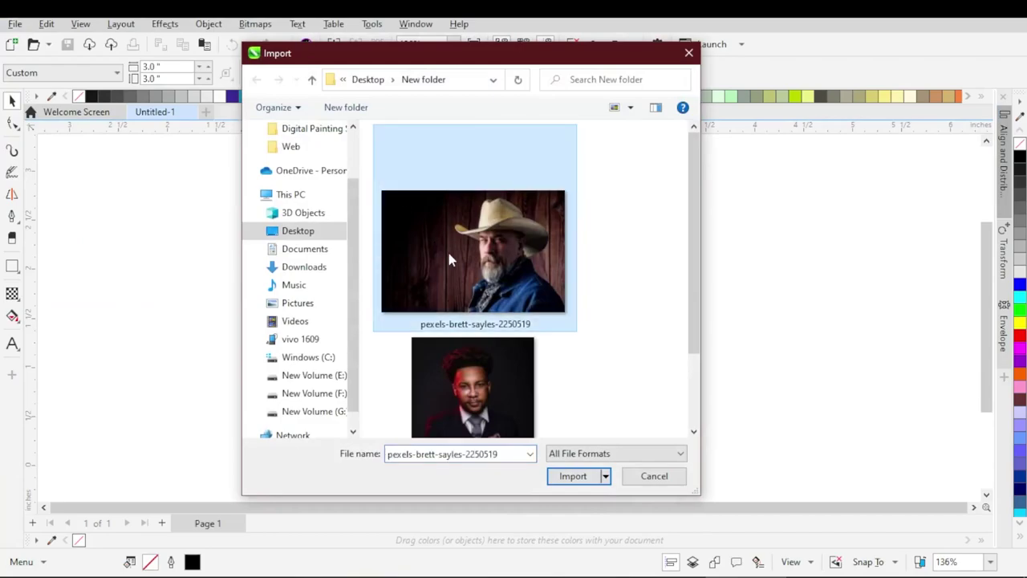
left_click(572, 475)
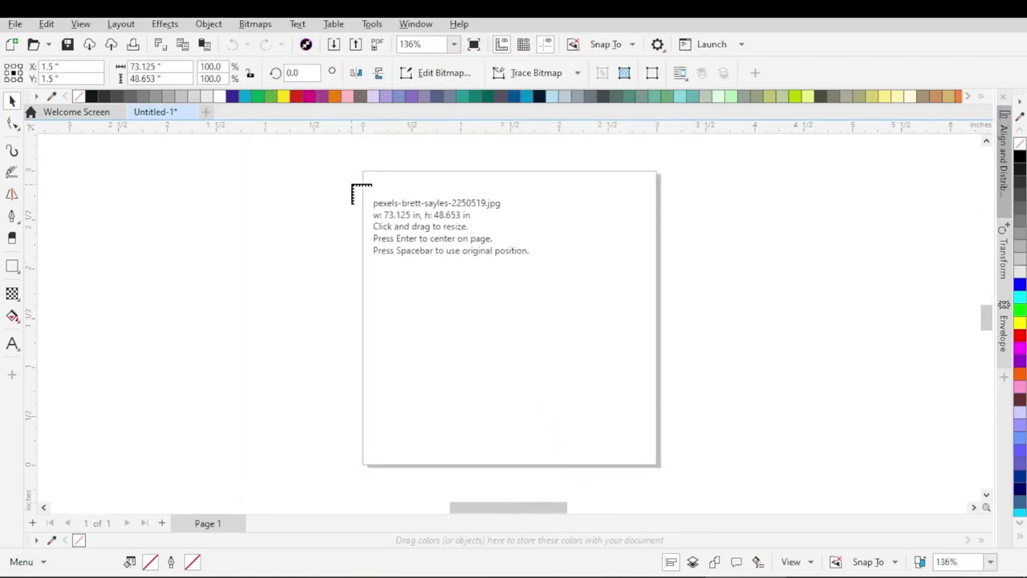
left_click_drag(386, 200, 765, 452)
Scale the cowboy photo to about 3.2 by 2.1 inches and move it off the page to its right.
left_click_drag(769, 167, 658, 240)
left_click_drag(564, 320, 687, 293)
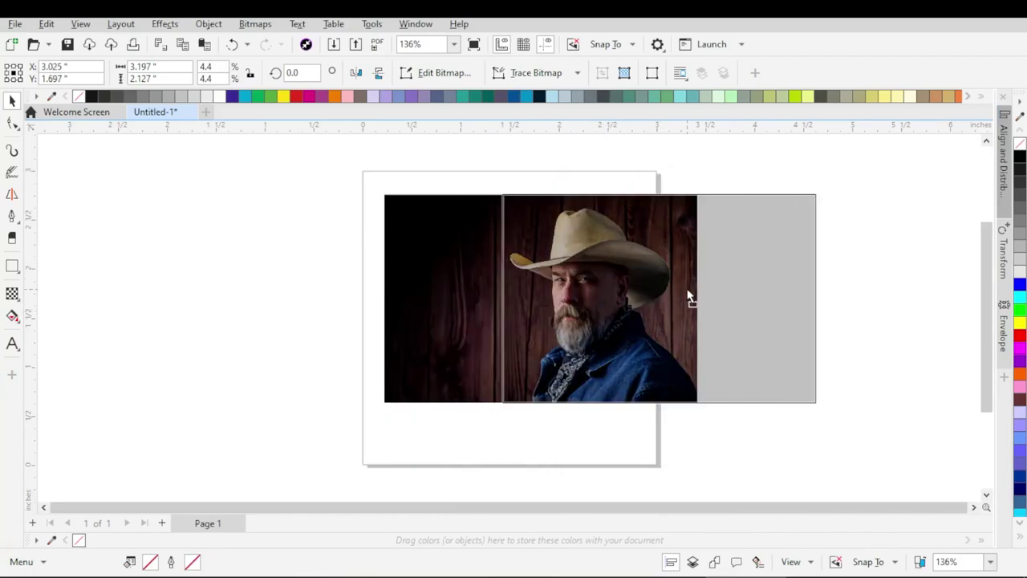
left_click_drag(603, 287, 932, 294)
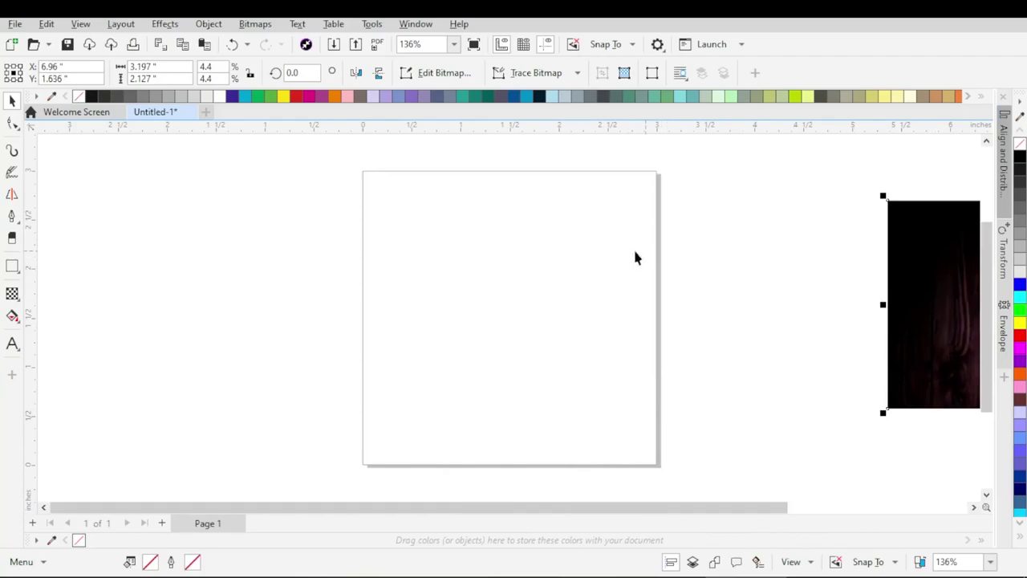
Draw a circle with the Ellipse tool, scale it to about 1.6 inches and place it to the left of the page.
left_click(13, 271)
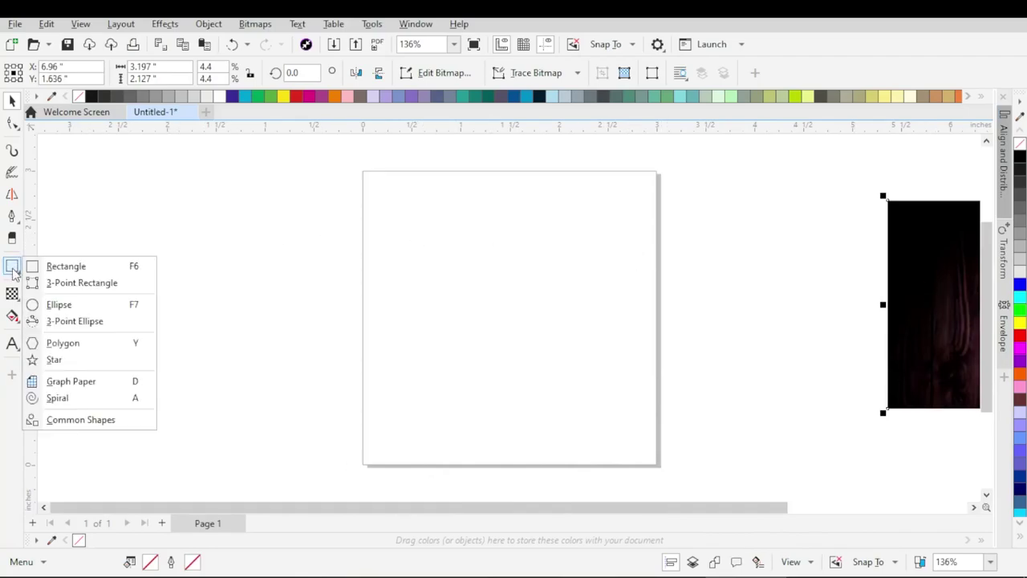
left_click(60, 303)
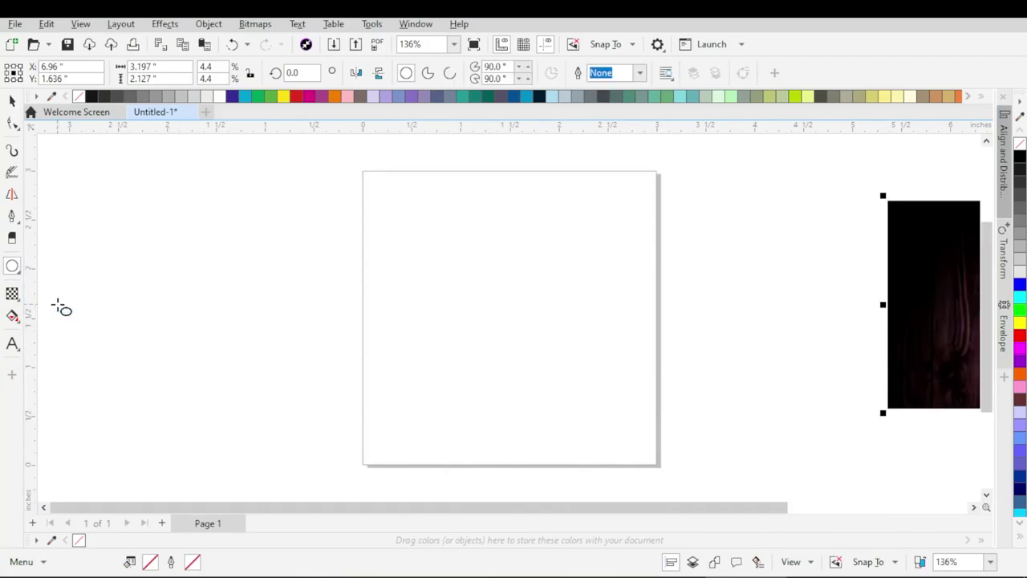
key("ctrl")
left_click_drag(244, 211, 468, 392)
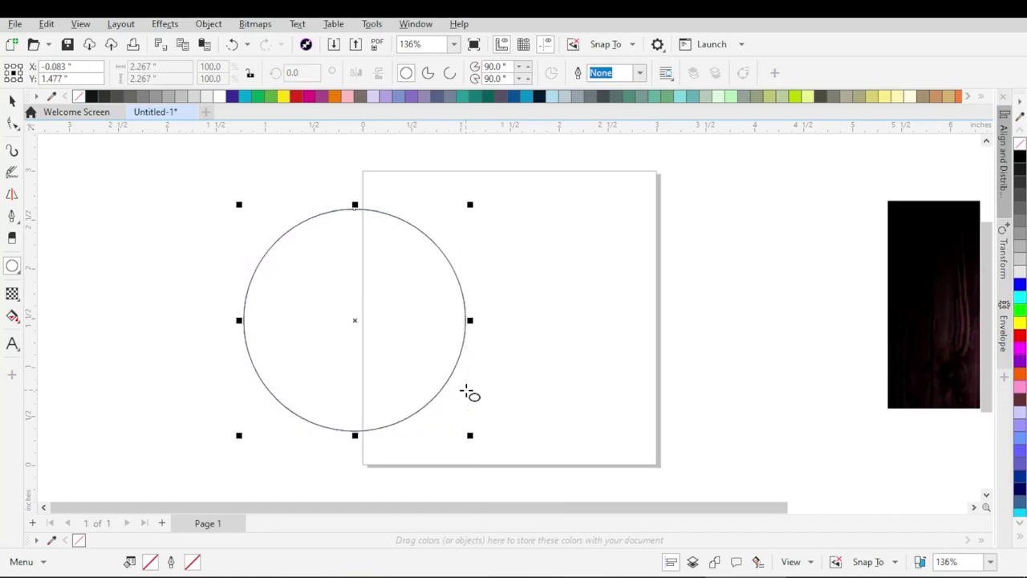
left_click(12, 101)
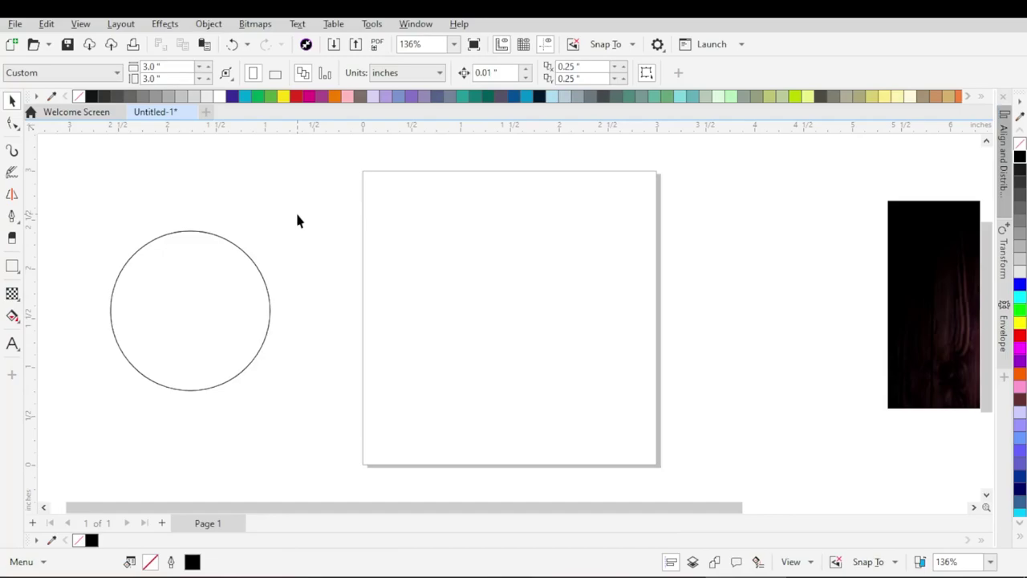
Create a black-filled 3 by 3 inch square centered on the page.
left_click(11, 267)
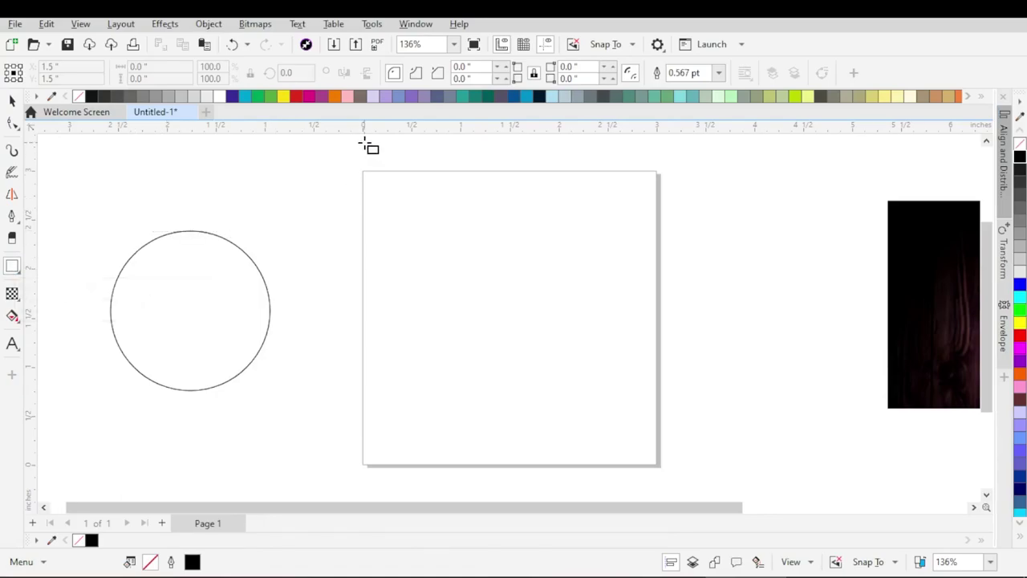
left_click_drag(361, 170, 637, 447)
left_click(172, 67)
type("3")
key("Tab")
type("3")
key("Return")
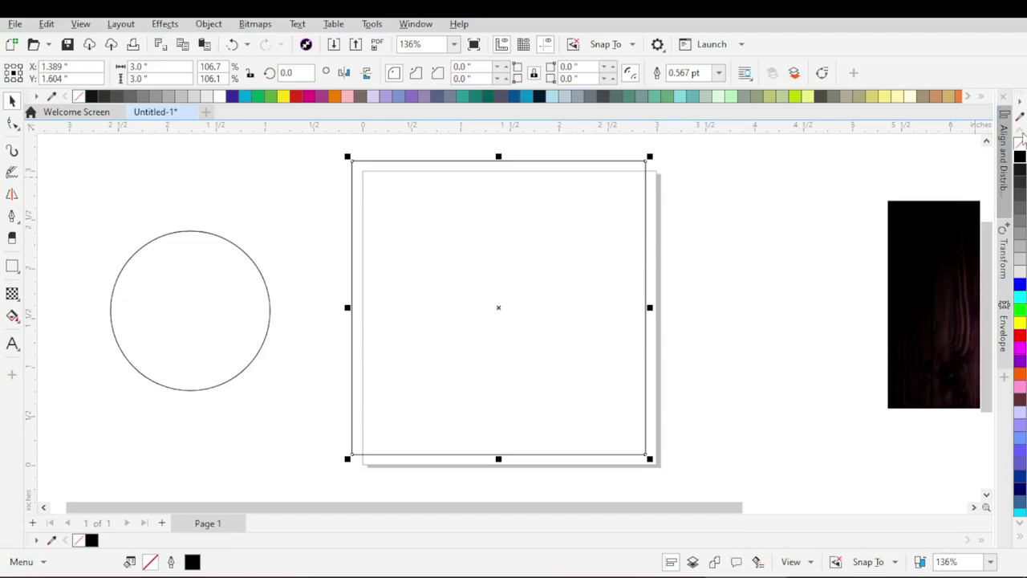
left_click(1020, 157)
key("p")
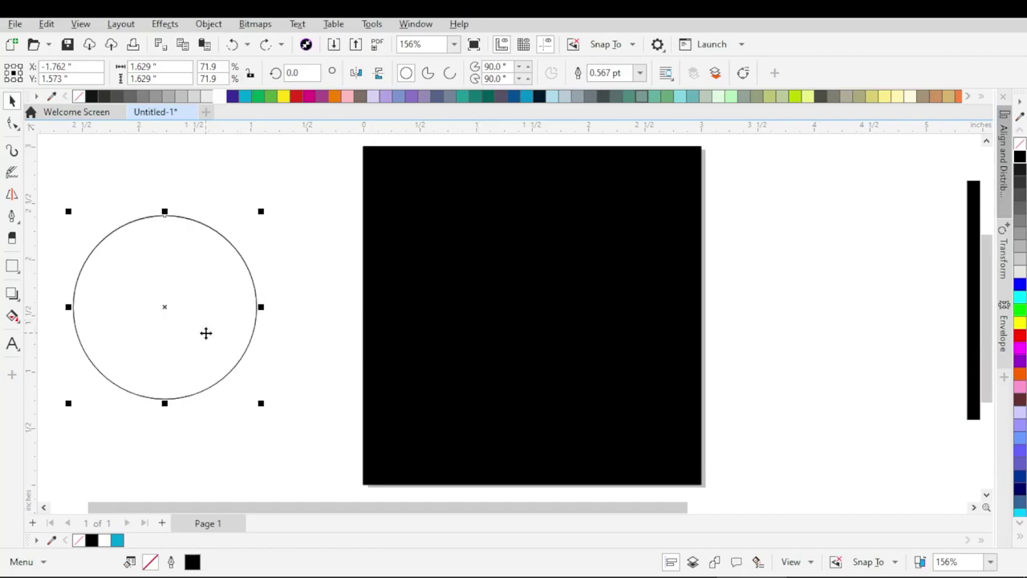
Center the circle on the black square and make it a 2.4 inch ring with a white 2.0 pt outline.
key("p")
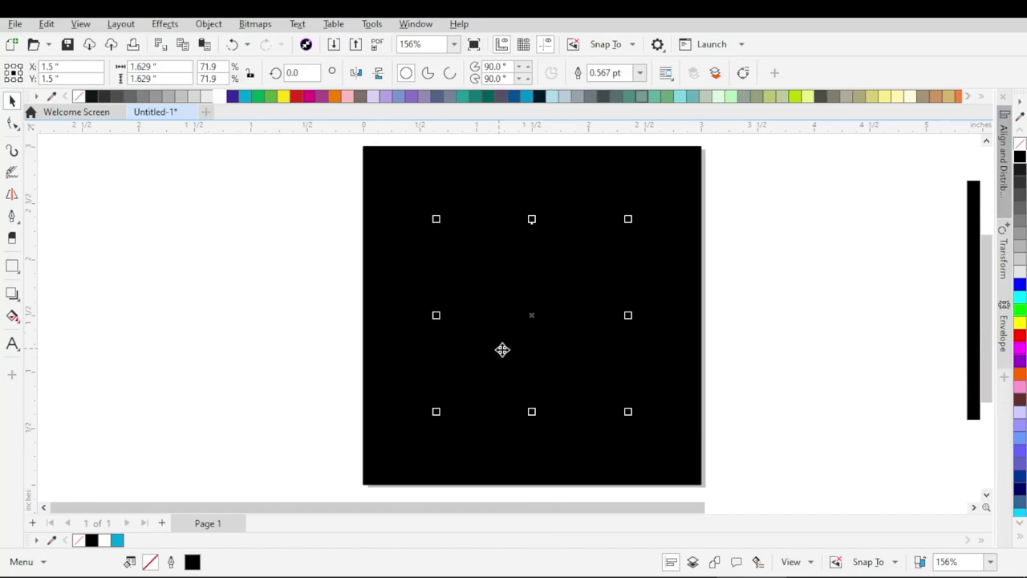
right_click(223, 97)
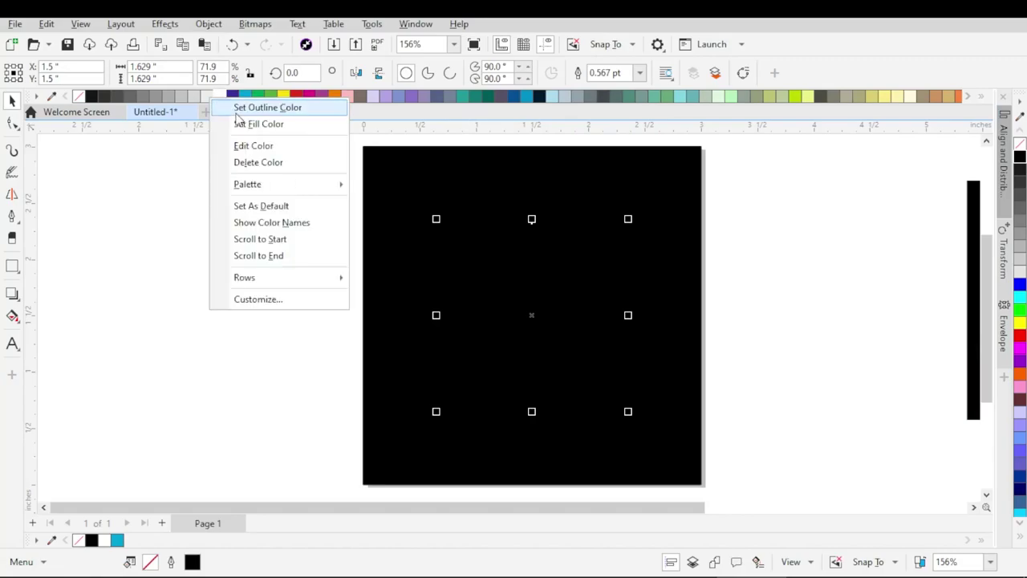
left_click(249, 107)
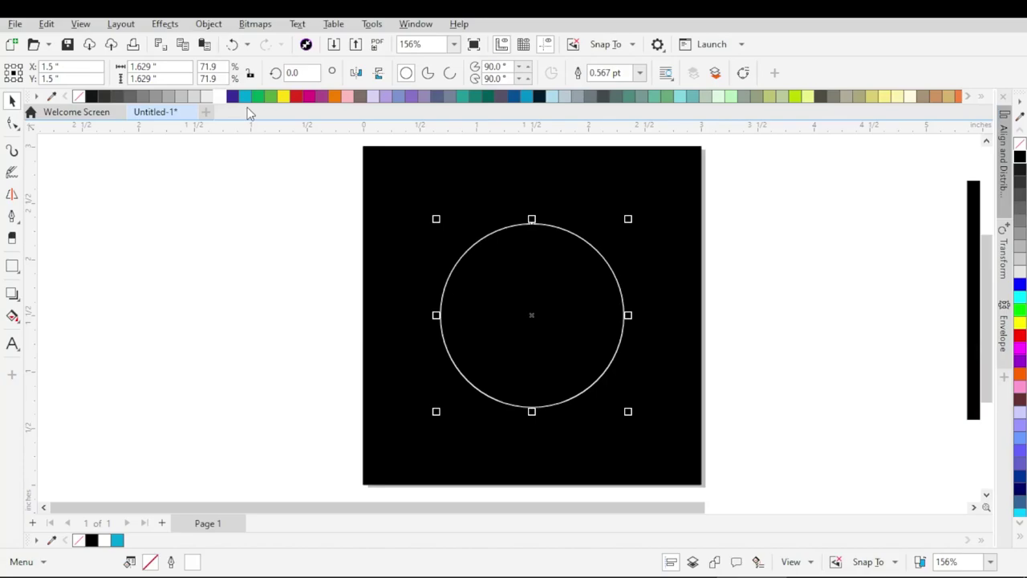
left_click(640, 74)
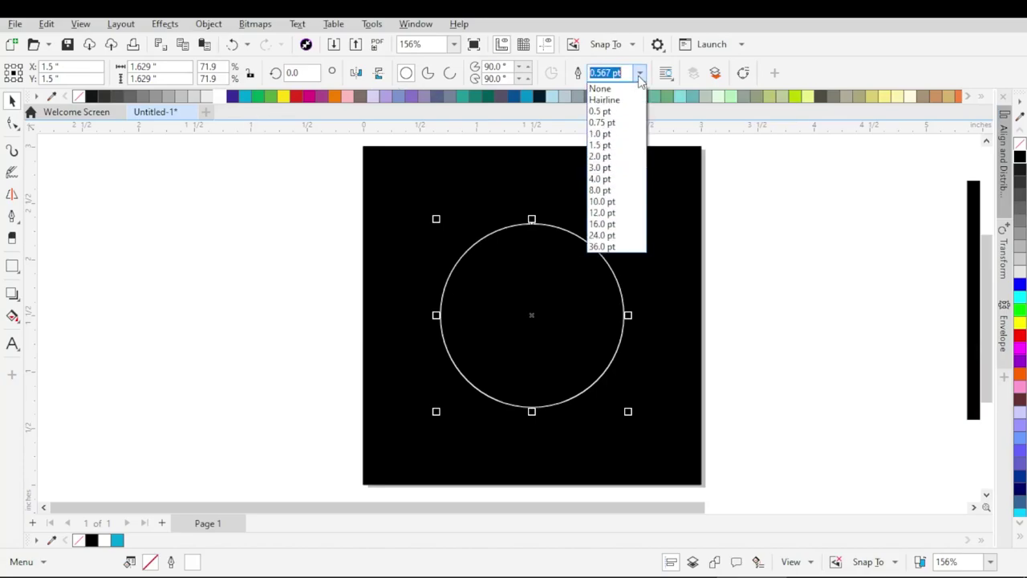
left_click(610, 156)
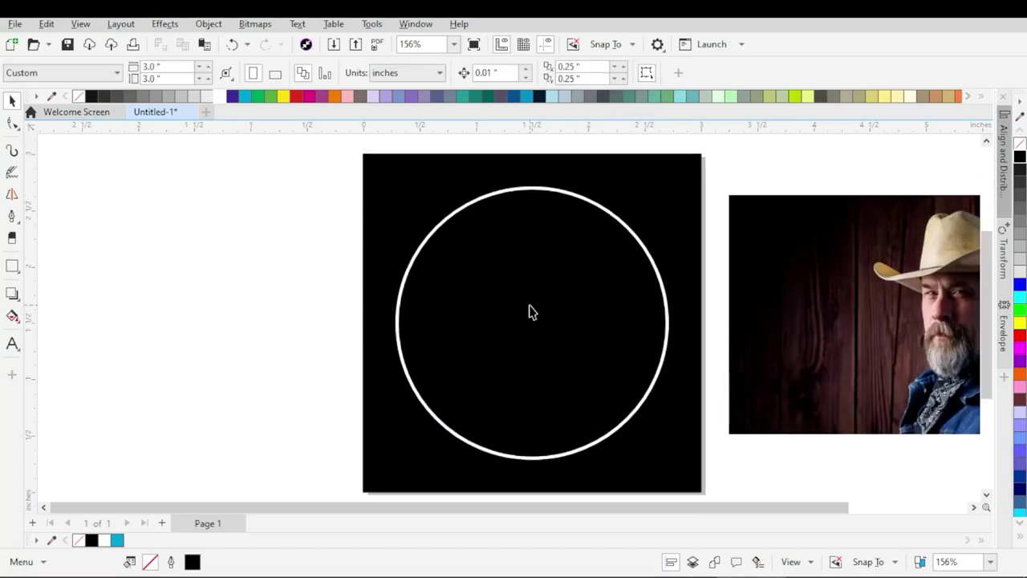
Apply a Medium Glow drop shadow to the circle with opacity 100 and feathering 4.
left_click(529, 312)
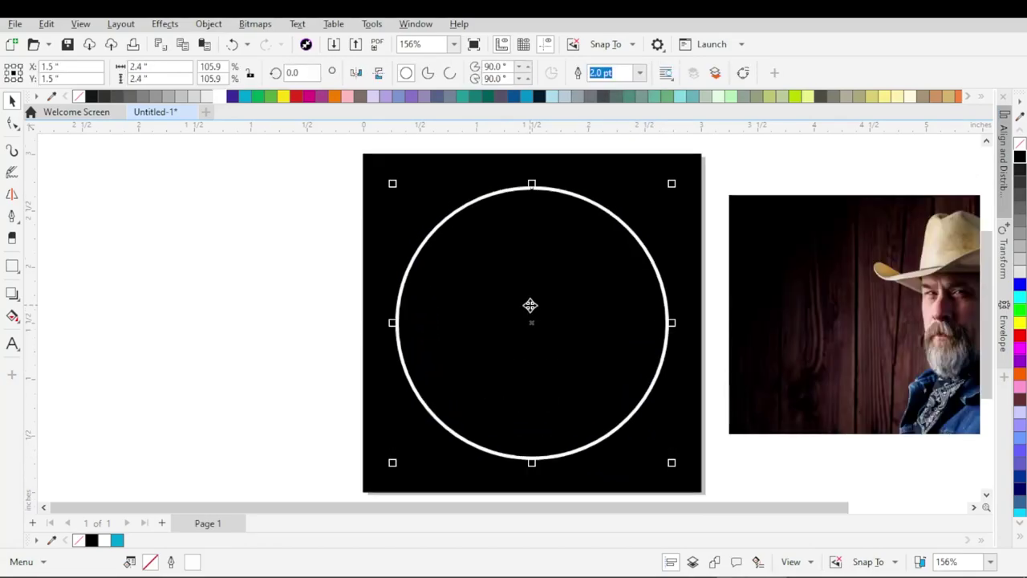
left_click(12, 294)
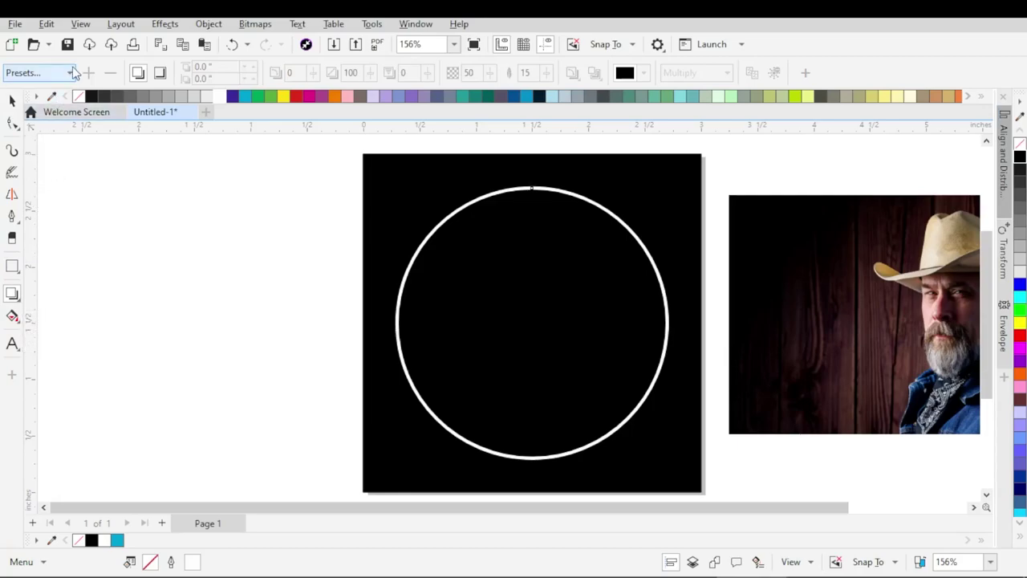
left_click(69, 76)
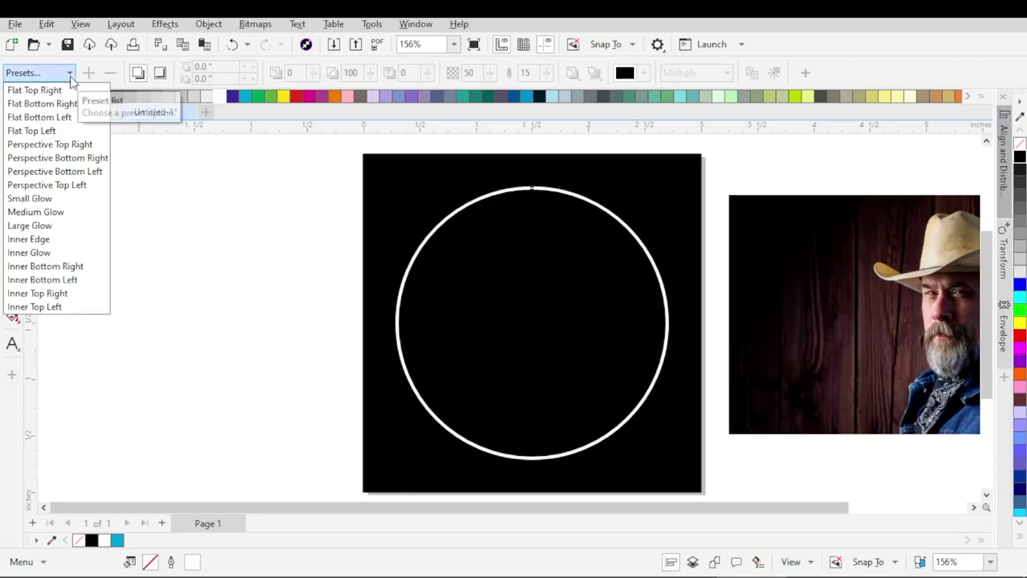
left_click(45, 213)
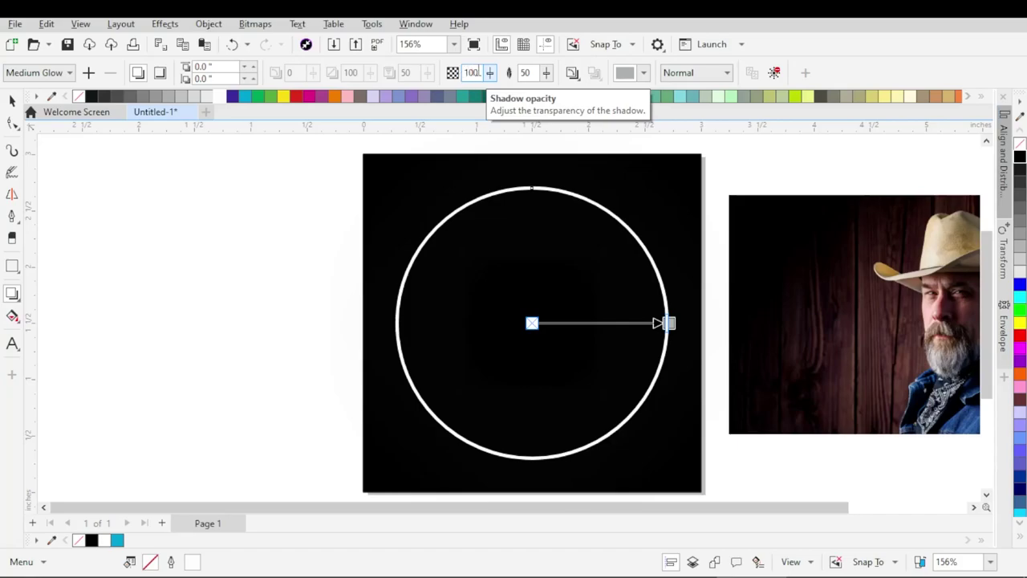
double_click(531, 72)
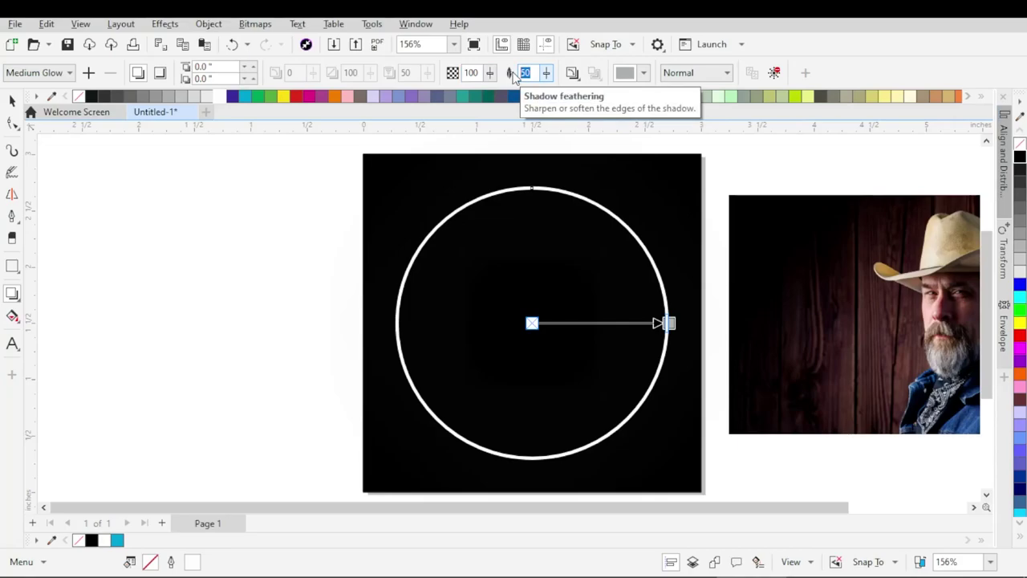
type("4")
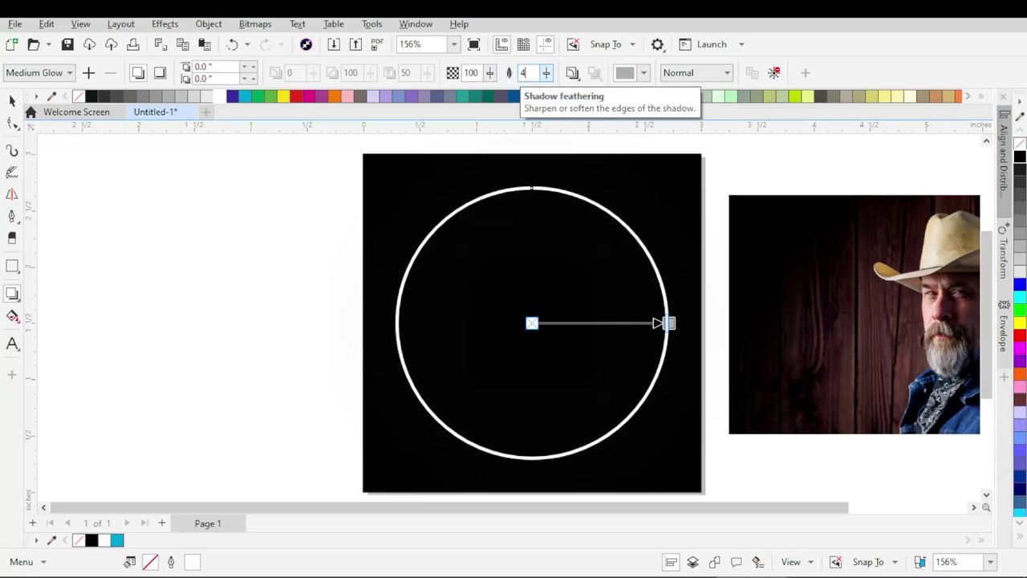
Change the feathering direction of the circle's shadow and set the shadow color to cyan.
left_click(572, 73)
left_click(591, 144)
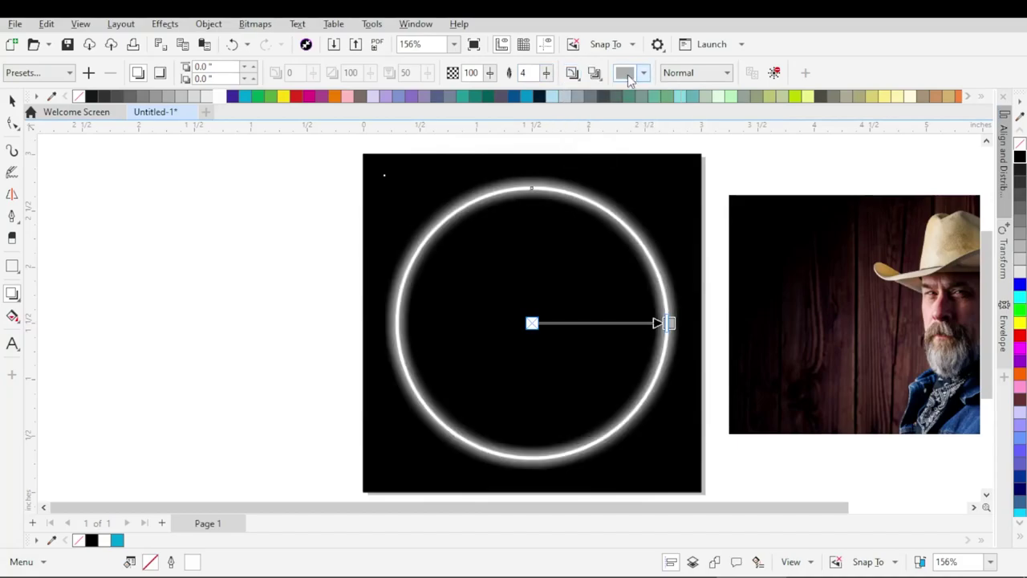
left_click(627, 74)
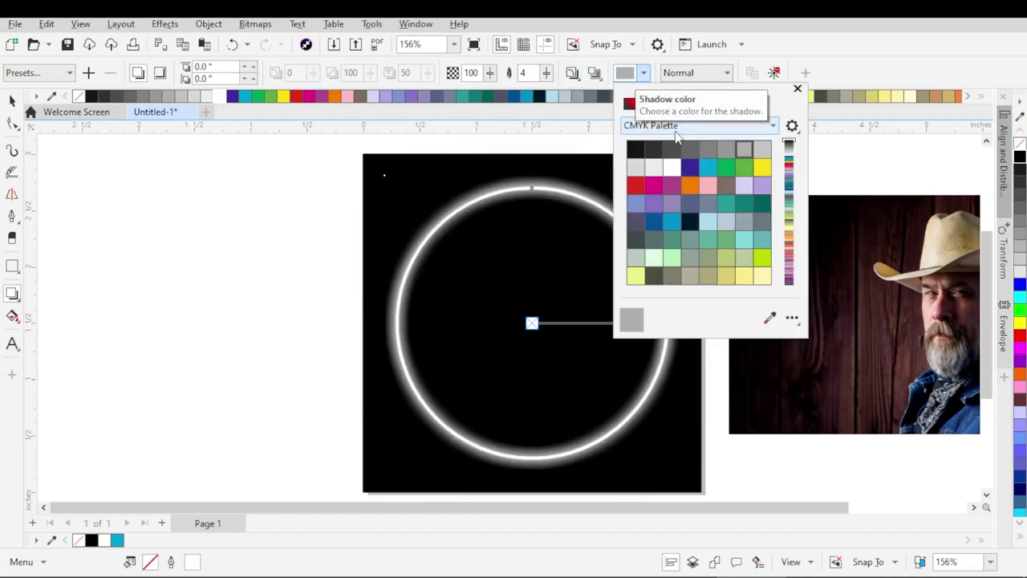
left_click(708, 168)
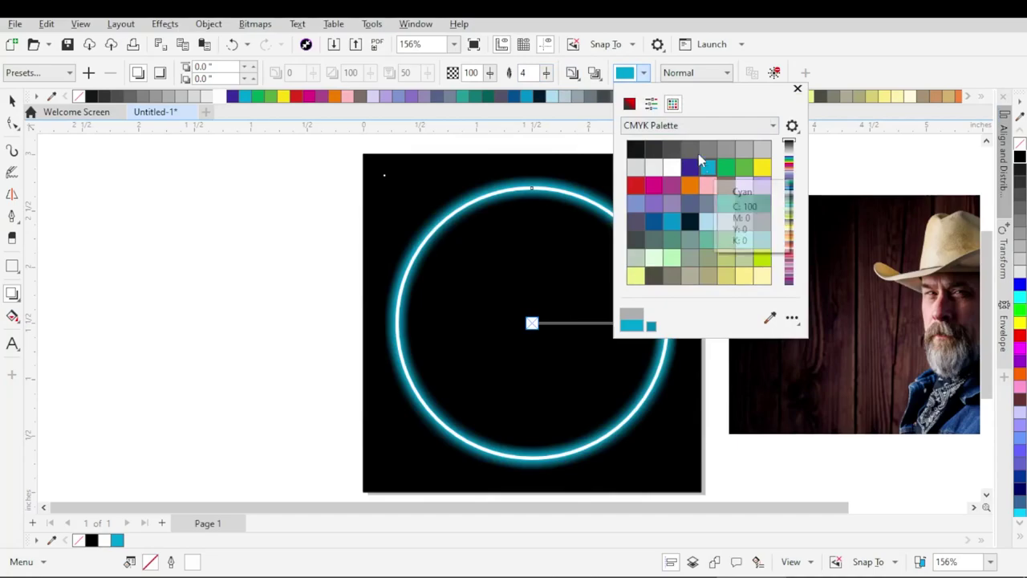
left_click(698, 74)
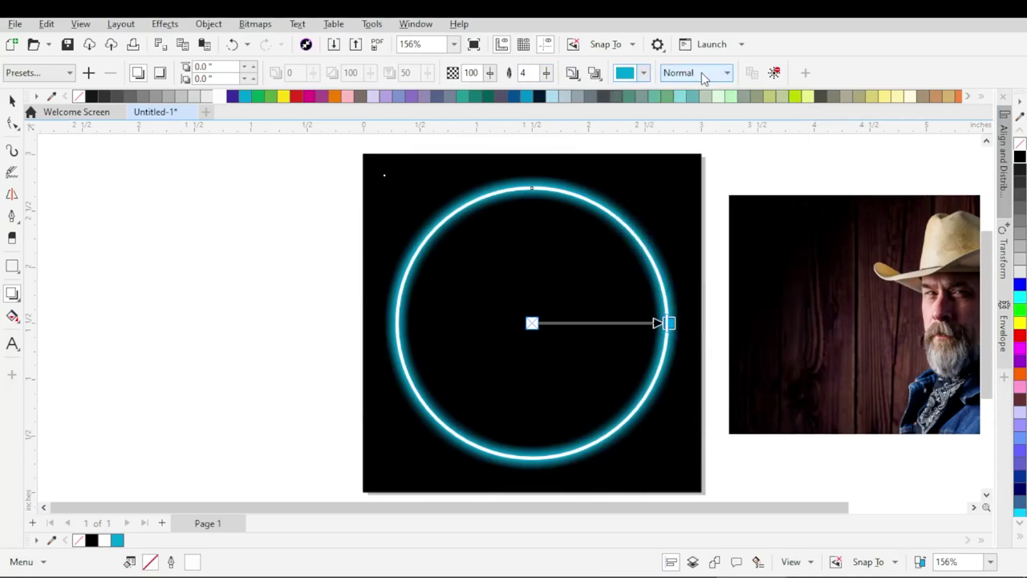
key("space")
key("Escape")
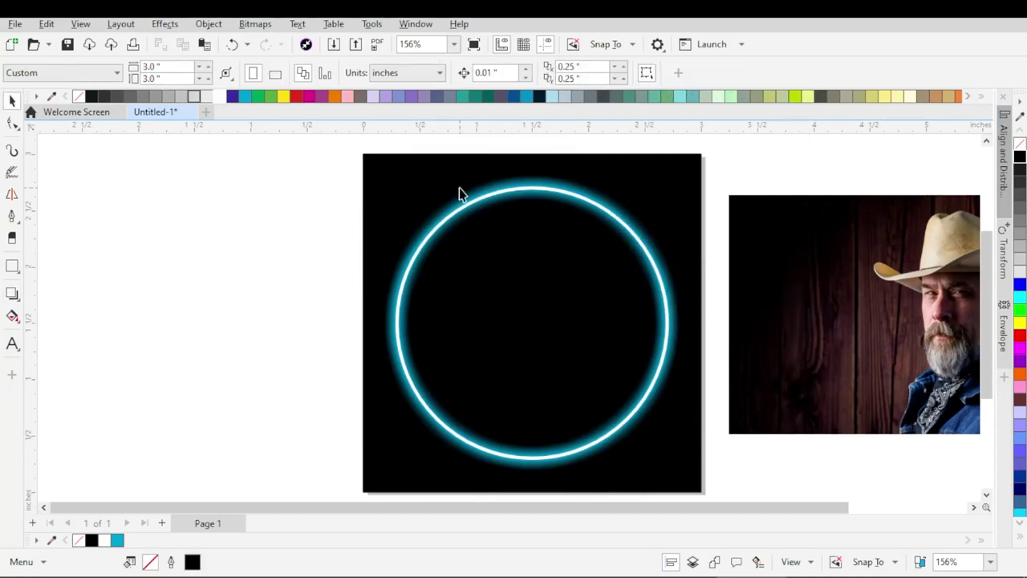
Break the cyan drop shadow apart from the circle.
left_click(471, 192)
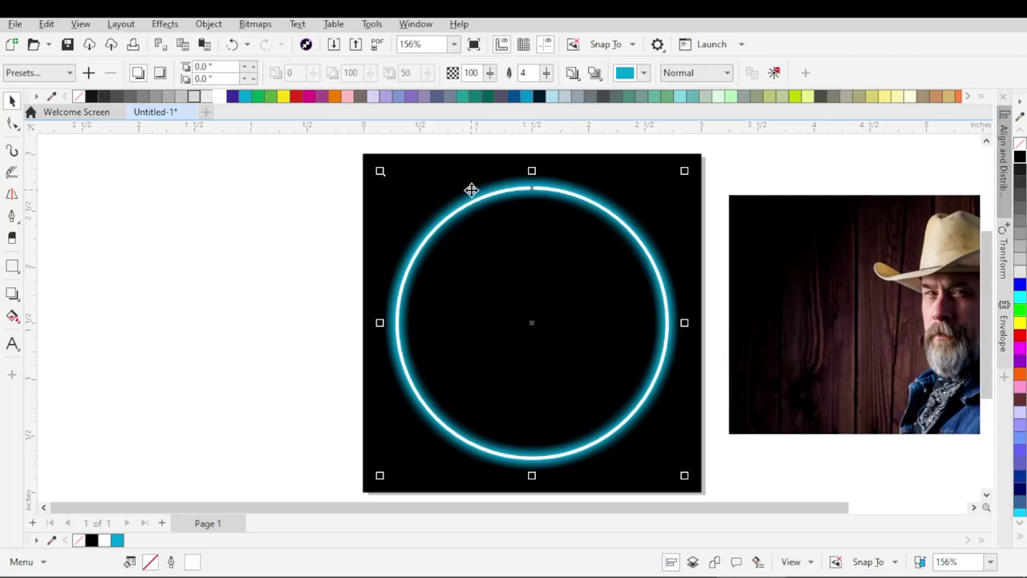
left_click(210, 24)
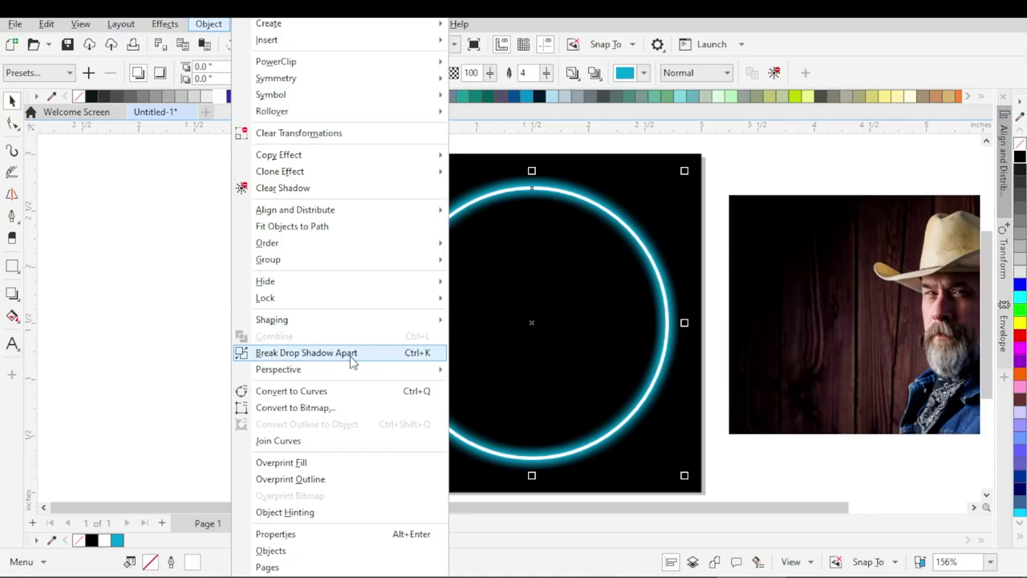
key("ctrl+k")
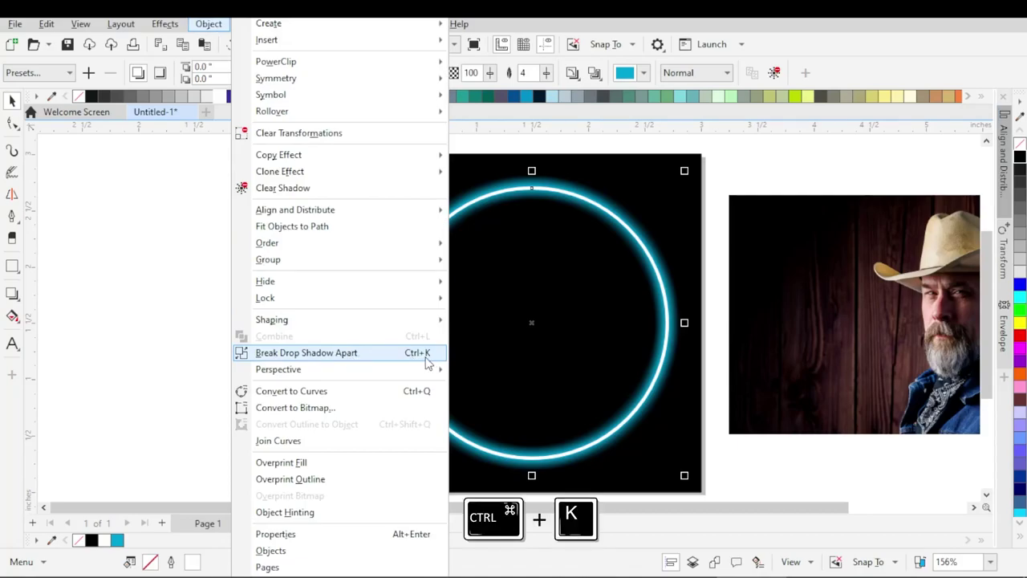
left_click(419, 355)
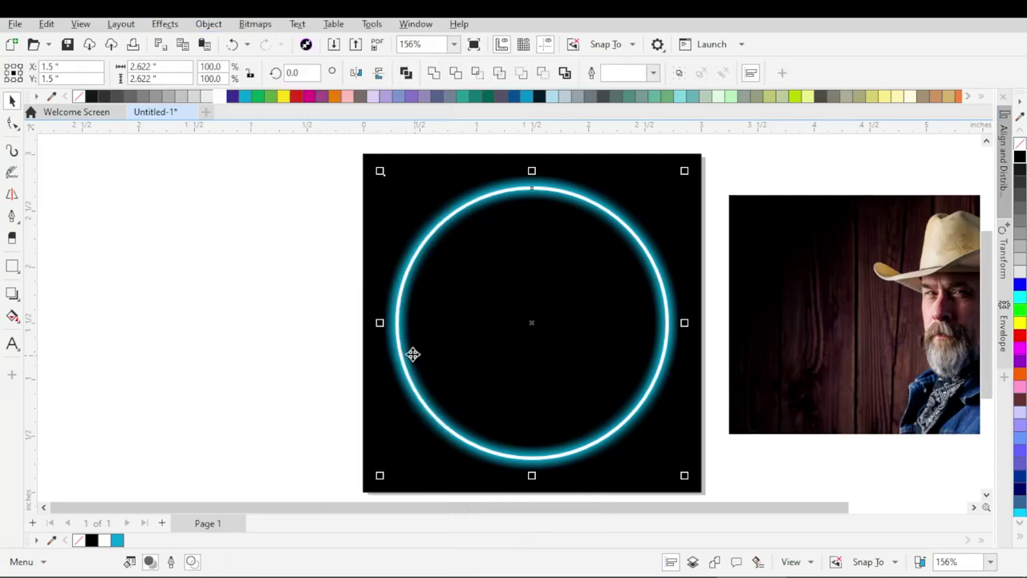
Shift the separated cyan glow away from the white ring as a test and undo the move.
left_click(342, 321)
left_click_drag(393, 290, 372, 245)
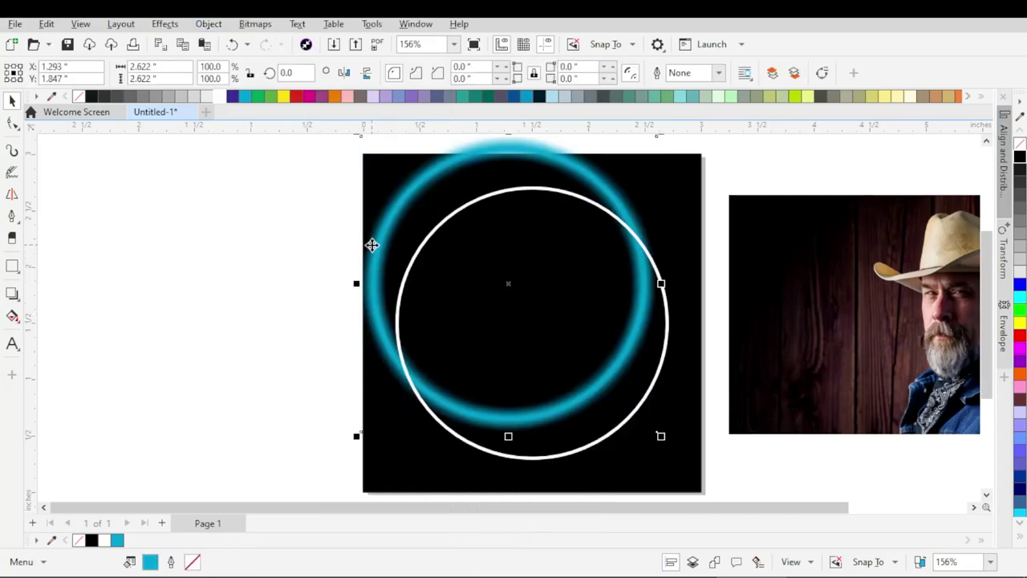
key("ctrl+z")
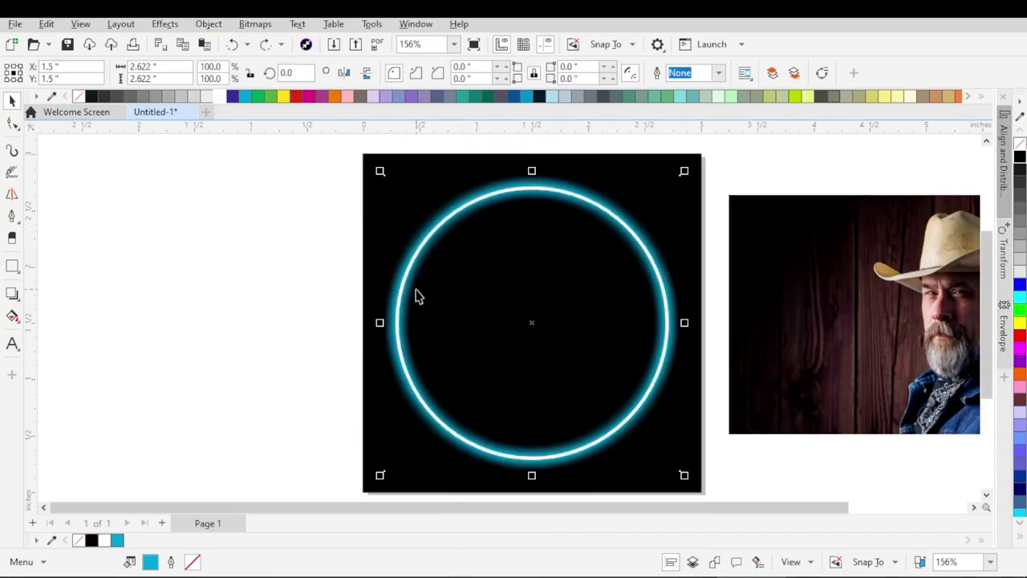
Convert the separated cyan glow to a 300 dpi RGB bitmap with anti-aliasing and a transparent background.
left_click(255, 25)
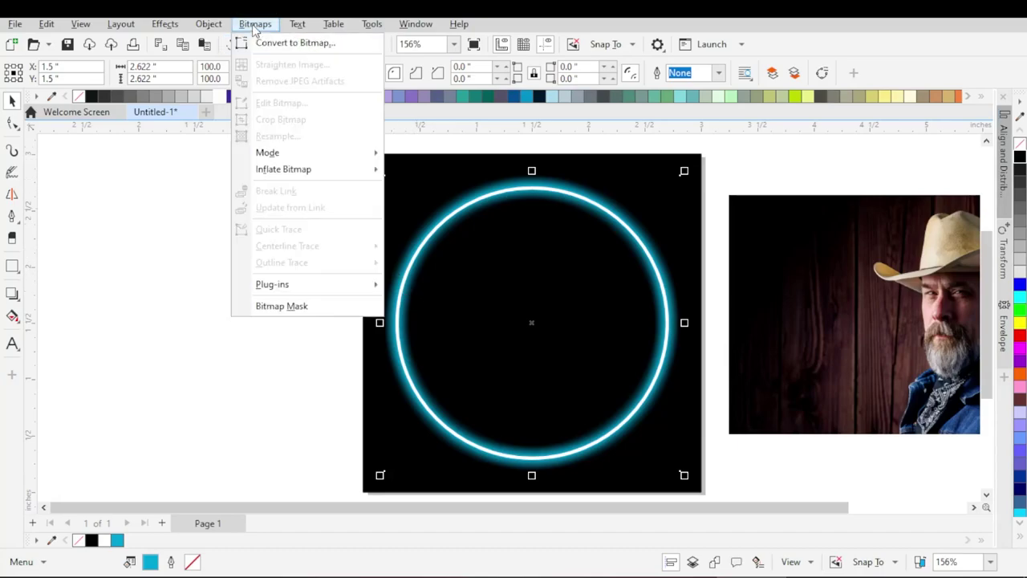
left_click(289, 43)
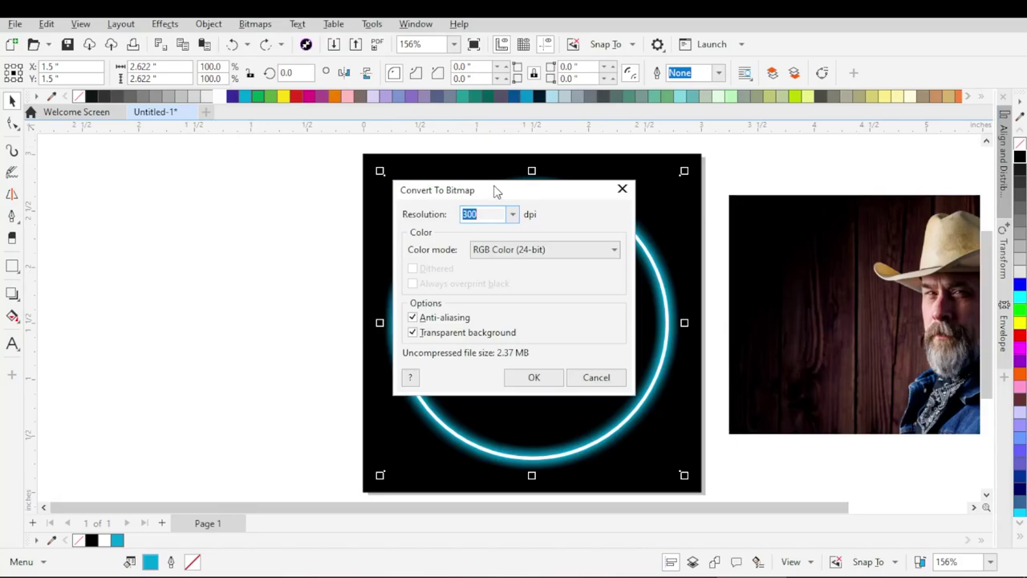
left_click_drag(495, 191, 230, 199)
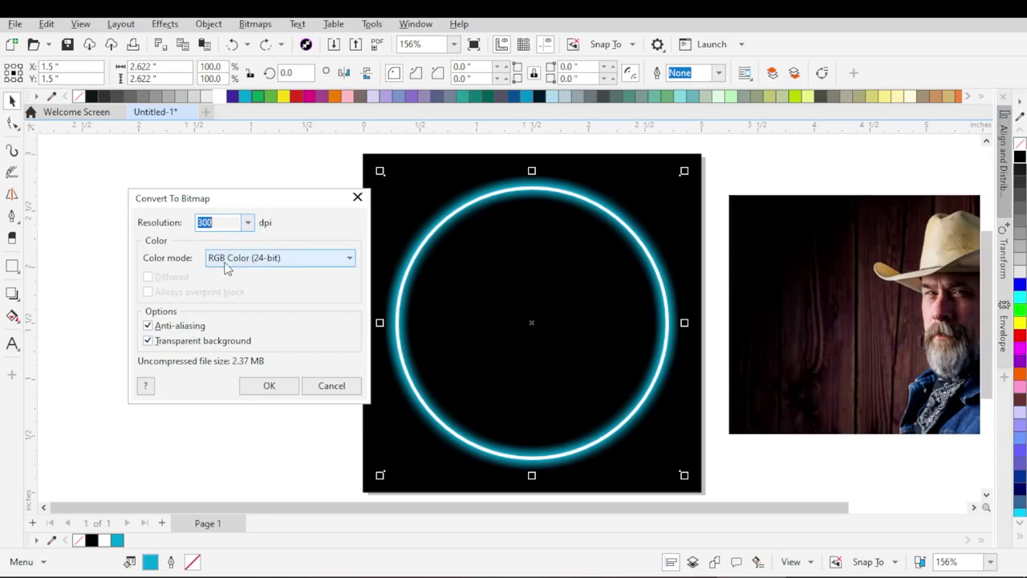
left_click(268, 387)
Apply a fountain transparency to the cyan glow bitmap, fading out its left half and keeping the right side bright.
left_click(35, 298)
left_click(48, 296)
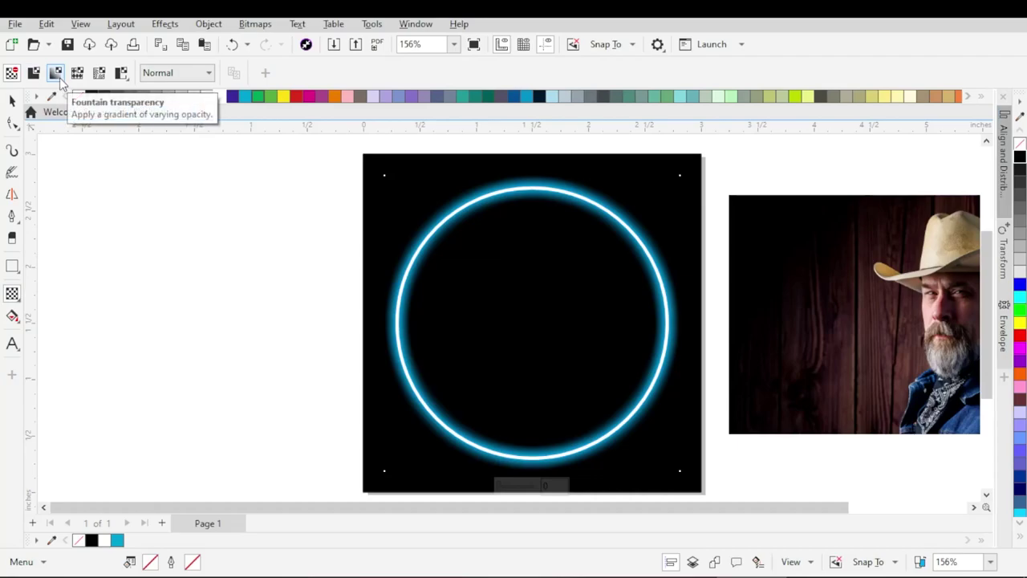
left_click(58, 79)
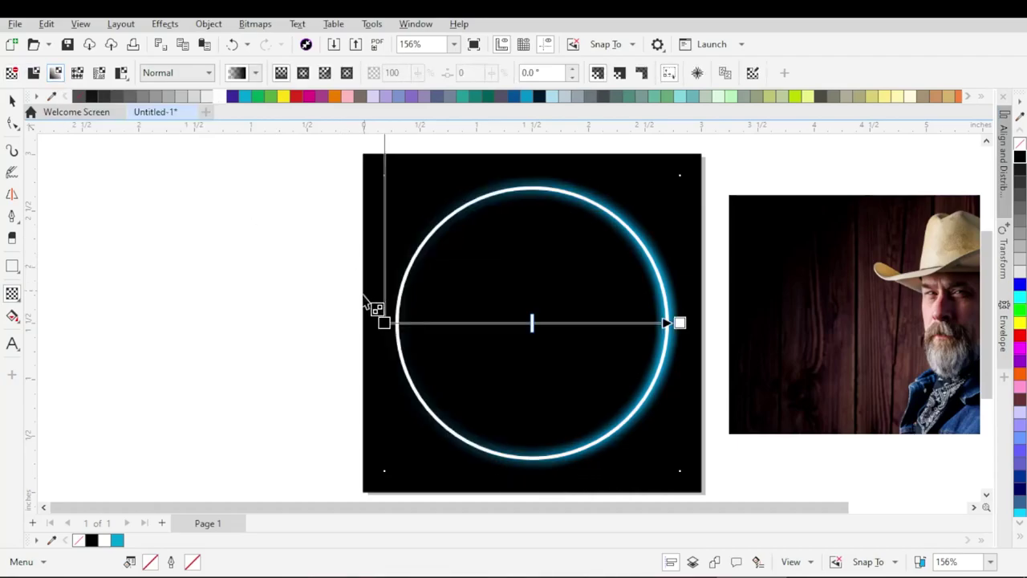
left_click_drag(383, 321, 396, 323)
left_click_drag(539, 323, 552, 326)
left_click_drag(397, 322, 469, 321)
mouse_move(592, 324)
left_mouse_down()
mouse_move(558, 325)
mouse_move(573, 323)
left_mouse_up()
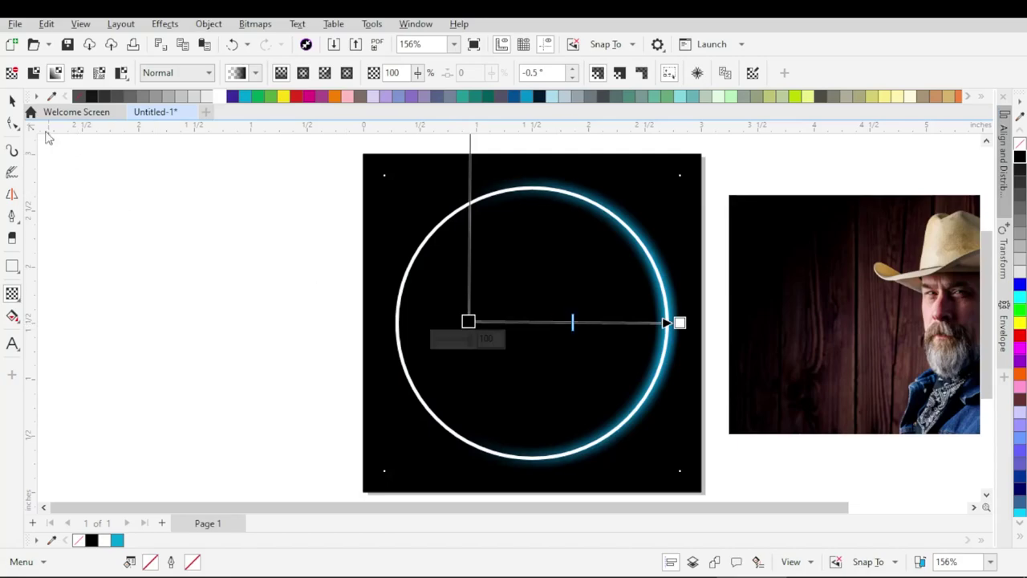
left_click(12, 101)
left_click(189, 247)
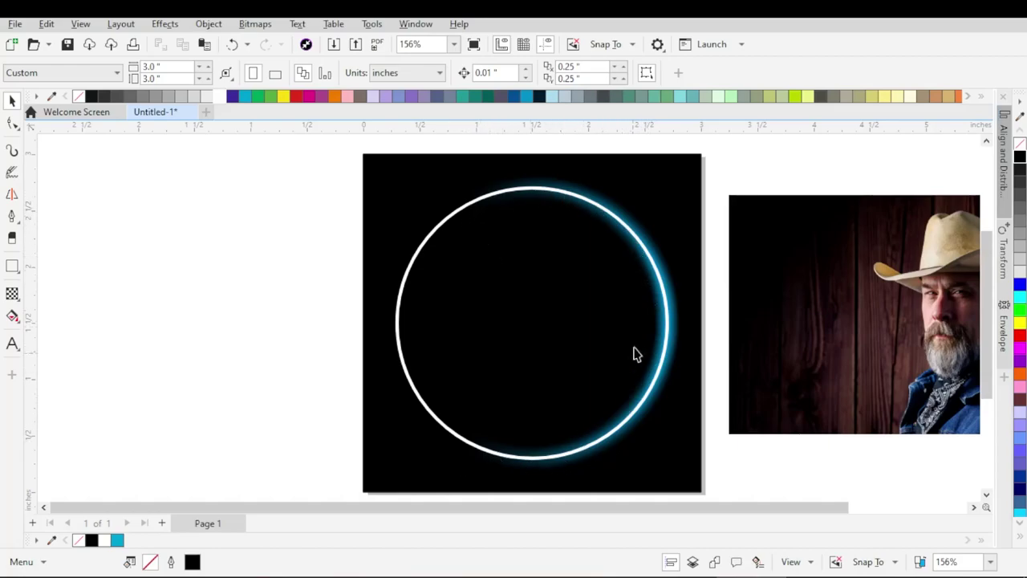
Apply a Medium Glow drop shadow to the white ring.
left_click(415, 284)
left_click(12, 294)
left_click(48, 308)
left_click(69, 73)
left_click(49, 211)
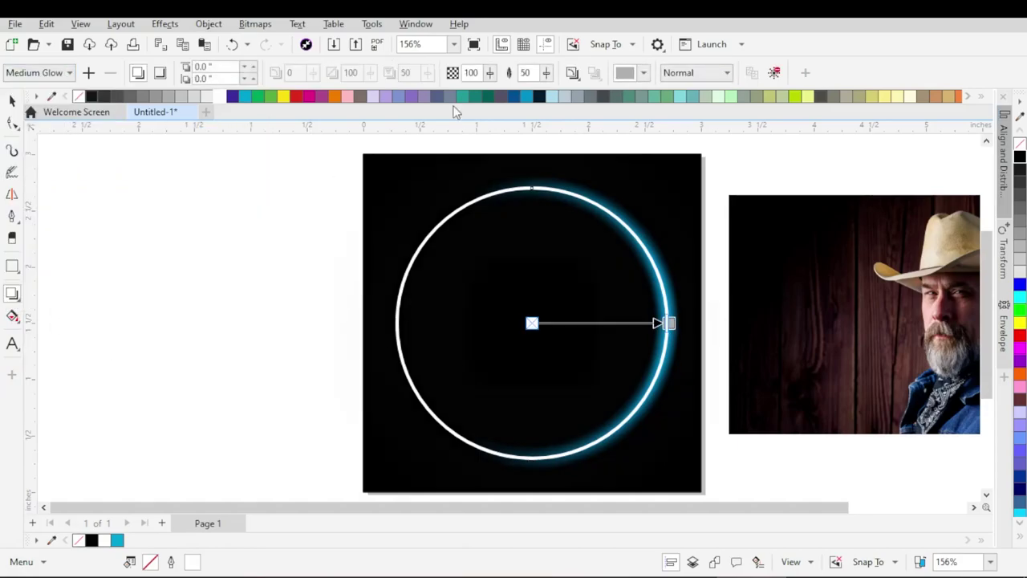
Change the feathering direction of the ring's new shadow, set its feathering to 4 and color it magenta.
left_click(572, 73)
left_click(579, 146)
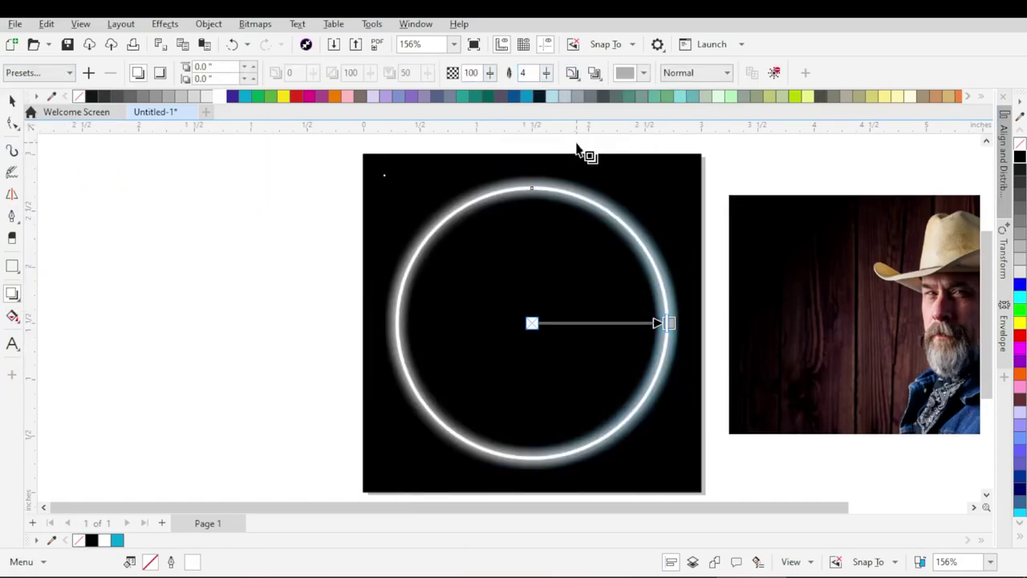
left_click(645, 74)
left_click(656, 186)
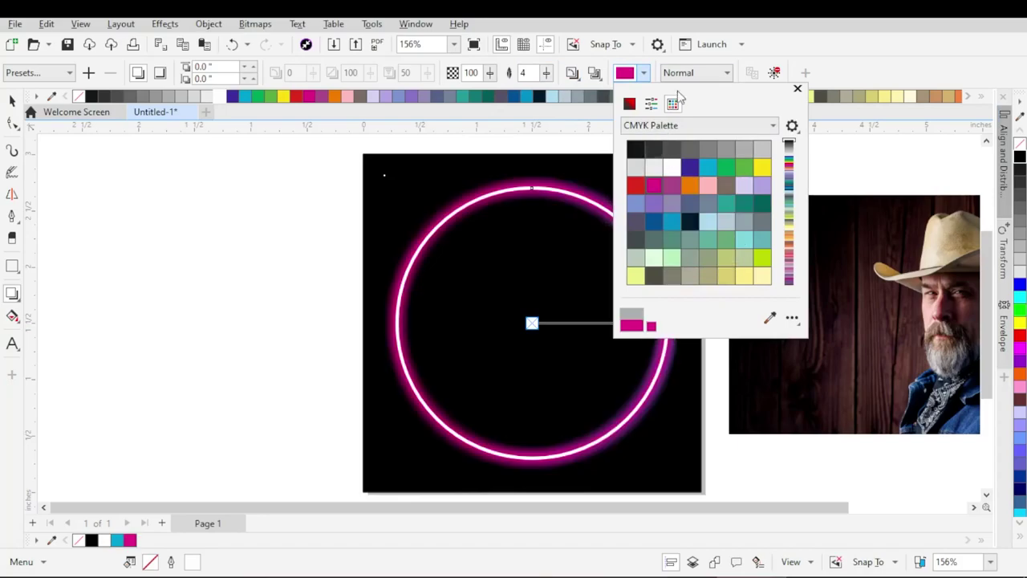
Break the magenta shadow apart from the ring and convert it to a bitmap.
left_click(13, 100)
left_click(208, 23)
left_click(290, 355)
left_click(424, 190)
left_click(255, 23)
left_click(277, 39)
left_click(511, 370)
Apply a fountain transparency to the magenta glow bitmap so it fades out toward the right side of the ring.
left_click(12, 294)
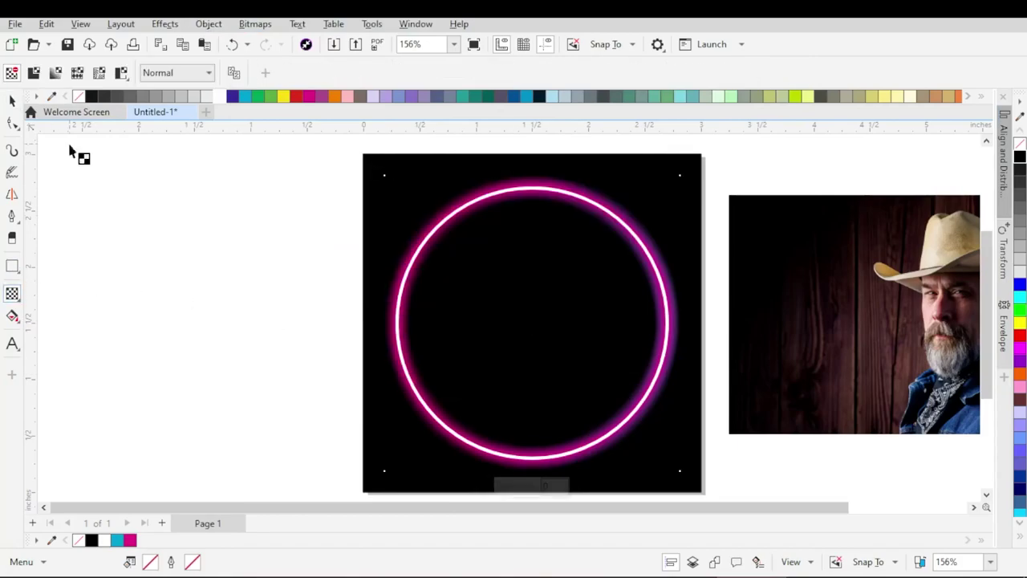
left_click(55, 73)
left_click(384, 322)
key("space")
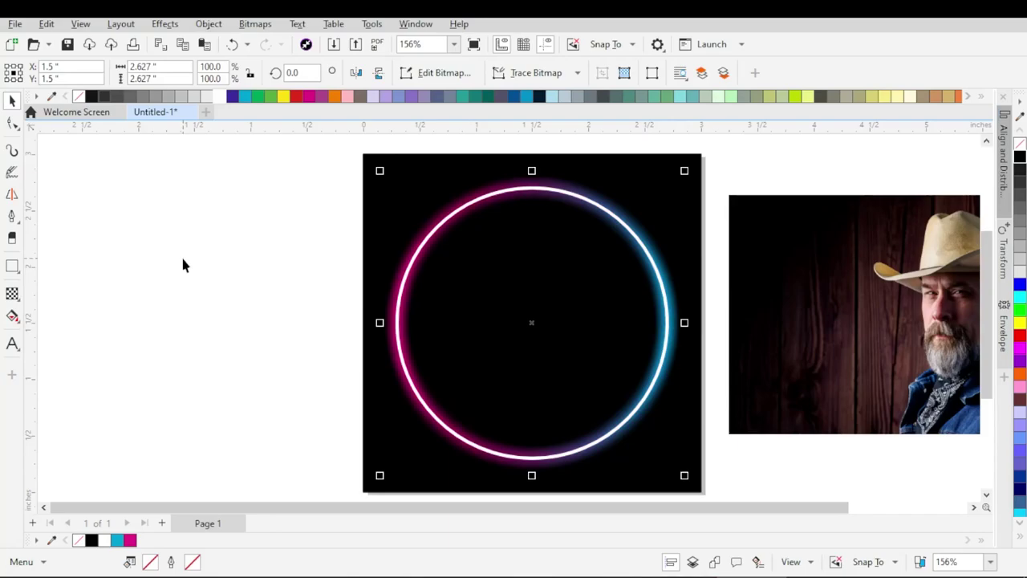
left_click(183, 265)
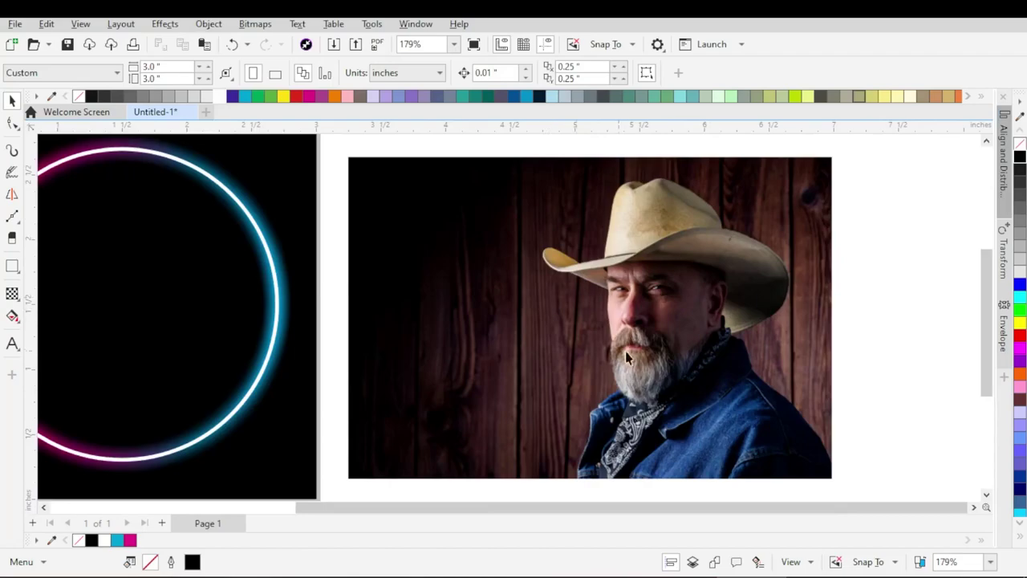
Start tracing the cowboy from the photo's lower edge up along the jacket, beard and face to the front hat brim.
left_click(616, 308)
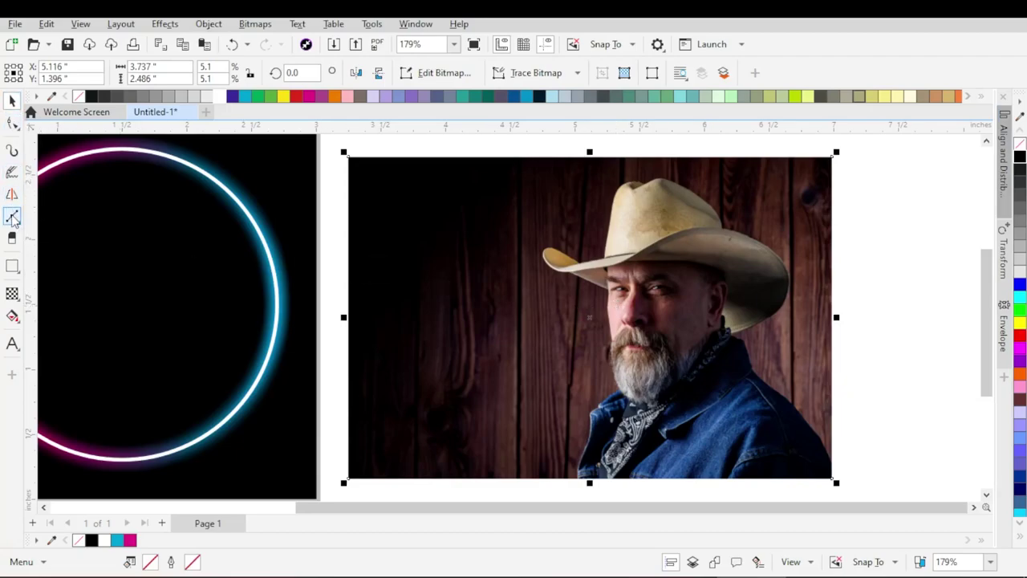
left_click(12, 217)
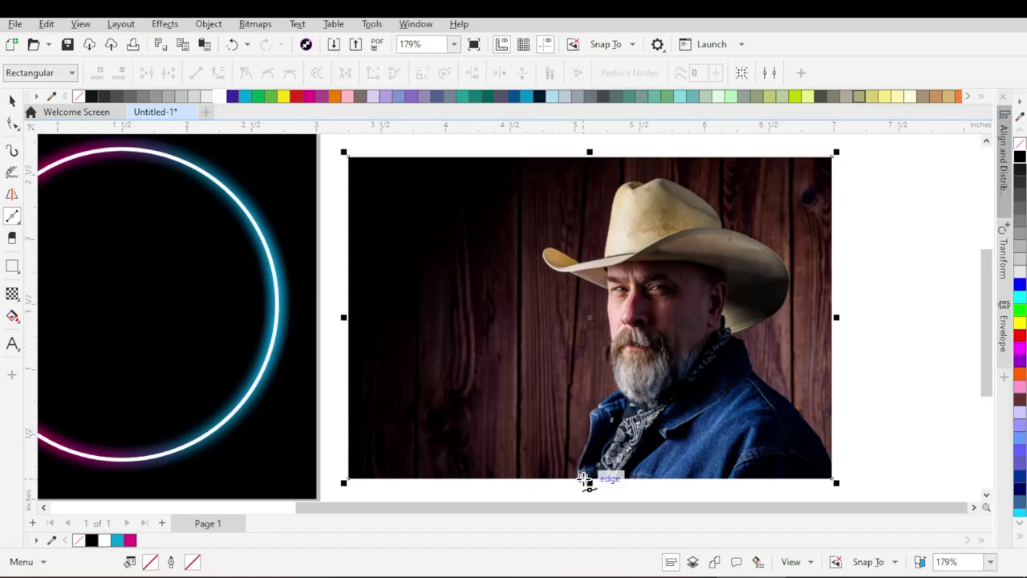
scroll(587, 484, "up", 5)
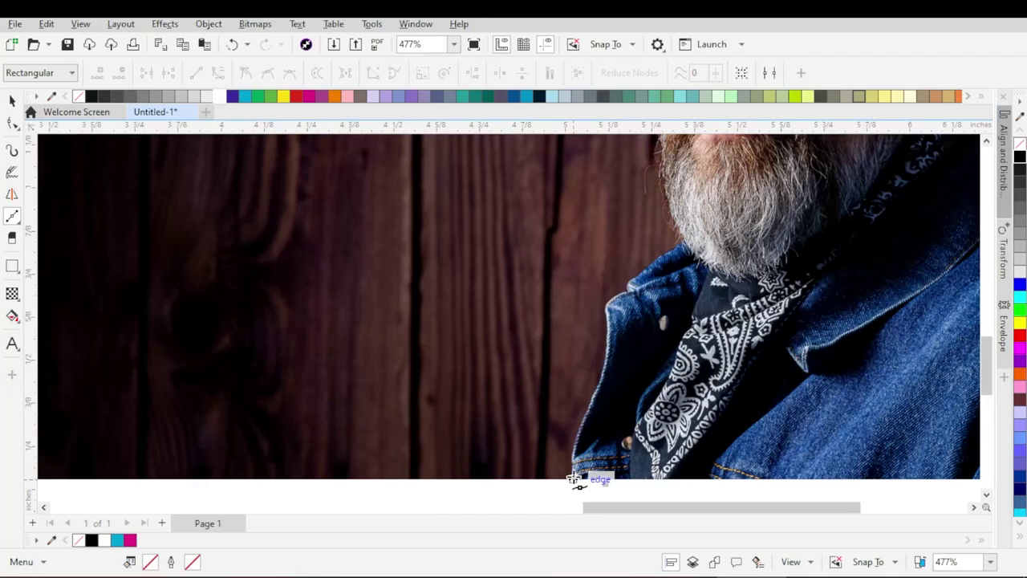
left_click(574, 480)
left_click(628, 287)
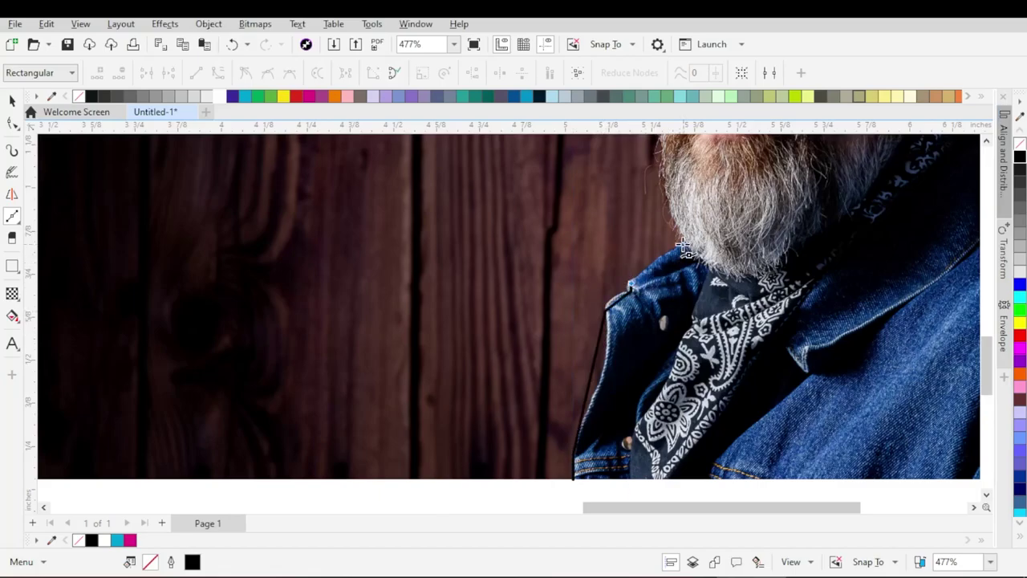
scroll(682, 245, "up", 3)
left_click(618, 266)
scroll(618, 264, "up", 1)
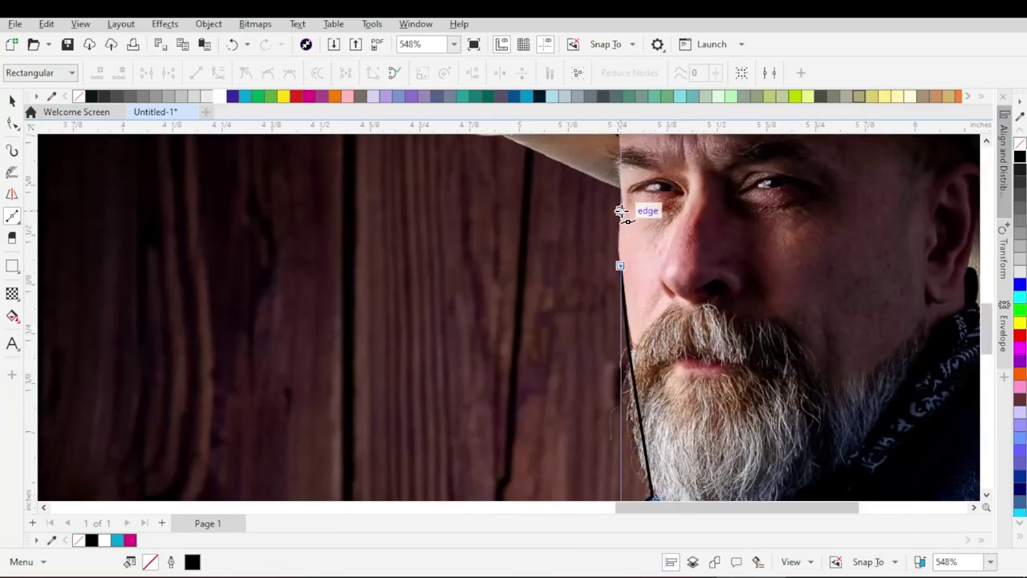
scroll(623, 232, "down", 1)
left_click(577, 249)
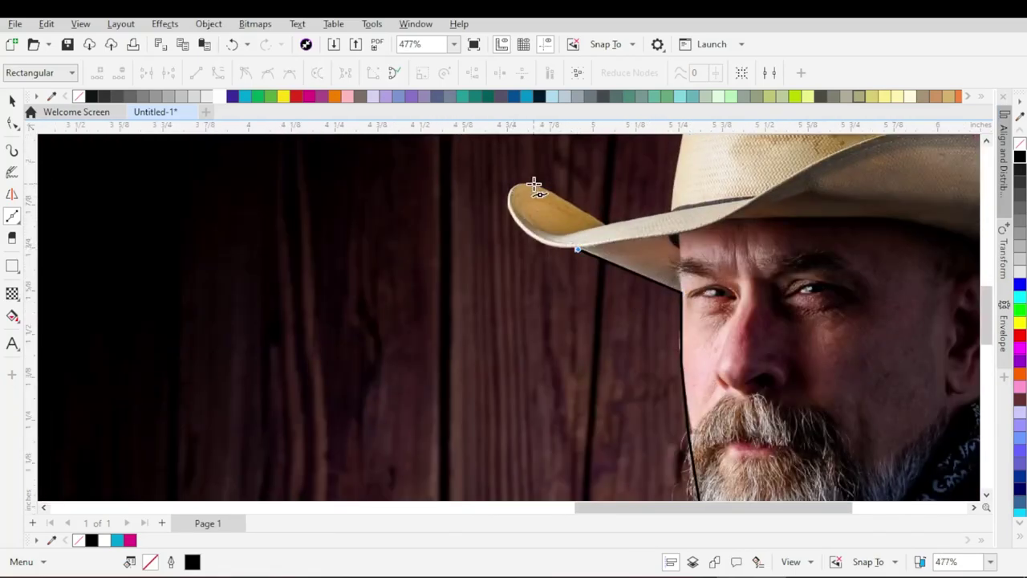
Continue the traced outline with straight segments around the hat's brim tip, over the crown and to the rear brim.
scroll(642, 208, "up", 1)
left_click(658, 185)
scroll(674, 205, "up", 1)
left_click(695, 226)
scroll(802, 237, "up", 1)
left_click(655, 183)
left_click(837, 362)
scroll(850, 376, "down", 2)
left_click(863, 369)
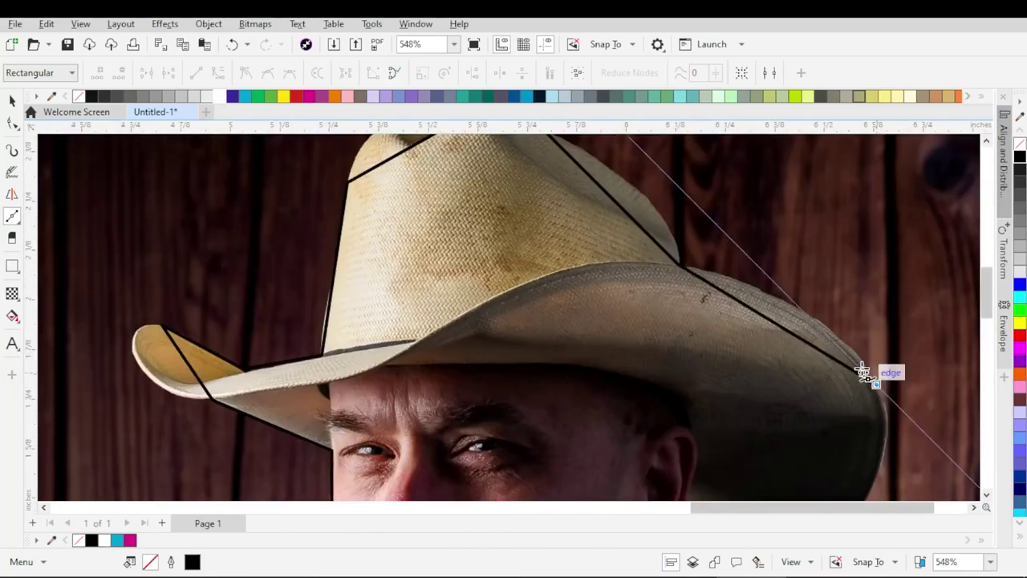
Trace from the rear brim down the collar and shoulder, and close the outline along the photo's lower edge.
scroll(863, 370, "down", 6)
scroll(608, 397, "up", 5)
left_click(575, 312)
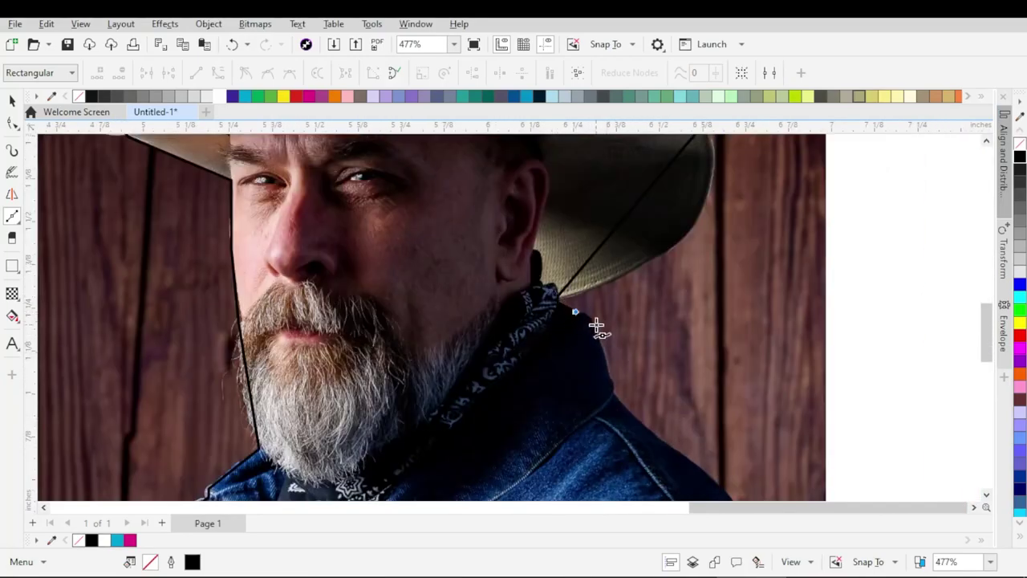
scroll(615, 385, "down", 3)
scroll(493, 341, "up", 2)
left_click(575, 322)
left_click(711, 493)
scroll(651, 441, "down", 2)
left_click(689, 409)
left_click(104, 411)
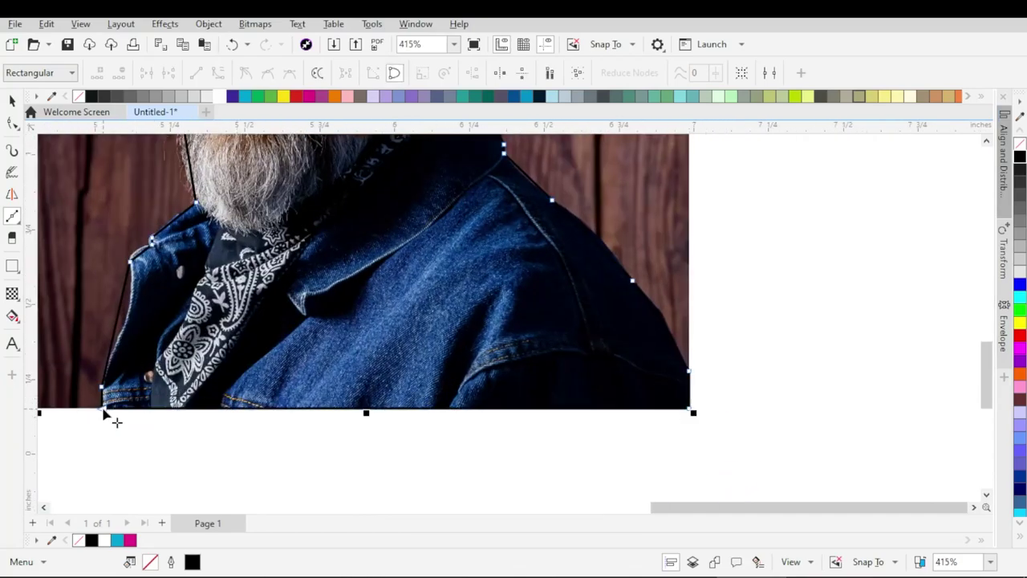
Select all nodes of the cowboy outline and convert its straight segments to curves.
key("space")
scroll(699, 493, "down", 4)
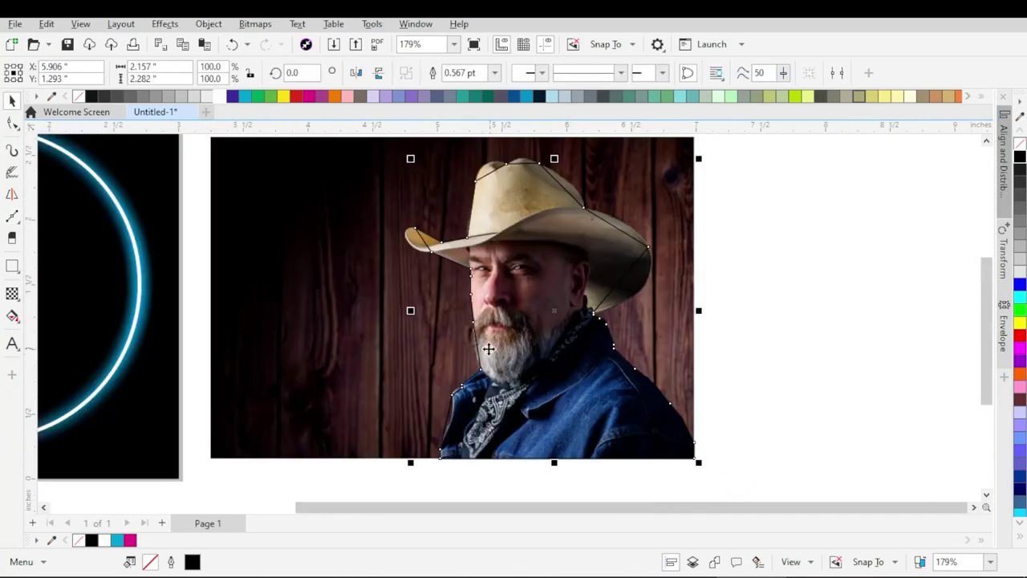
left_click(12, 127)
left_click_drag(714, 145, 379, 479)
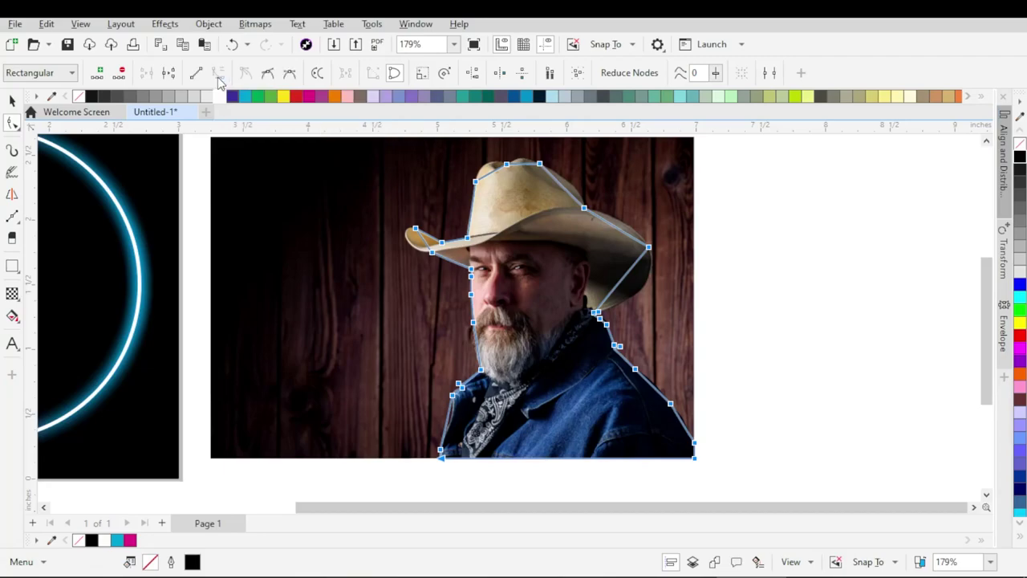
left_click(567, 402)
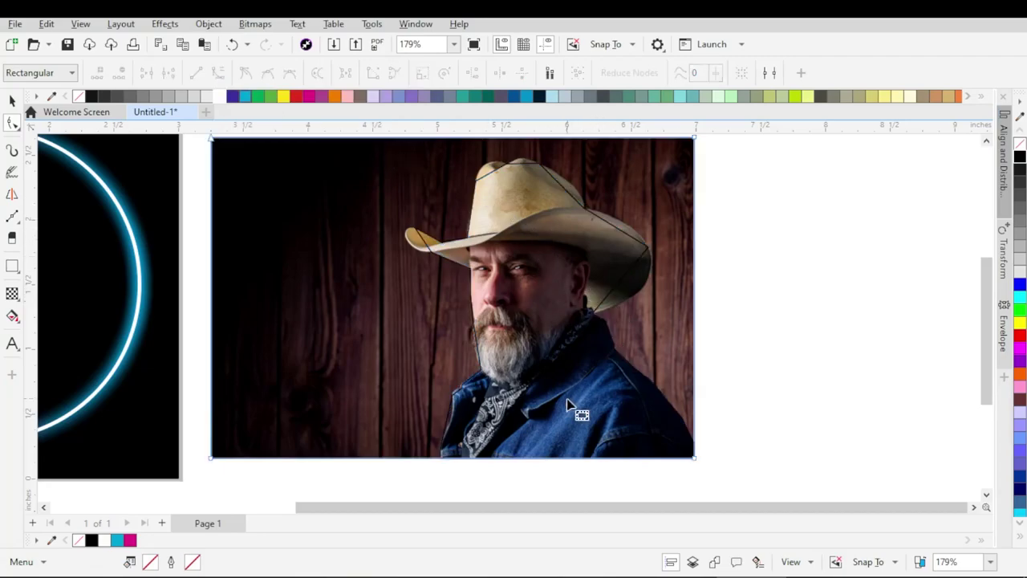
Bend the outline segment beside the open jacket front to follow the denim edge.
left_click(441, 455)
scroll(443, 461, "up", 5)
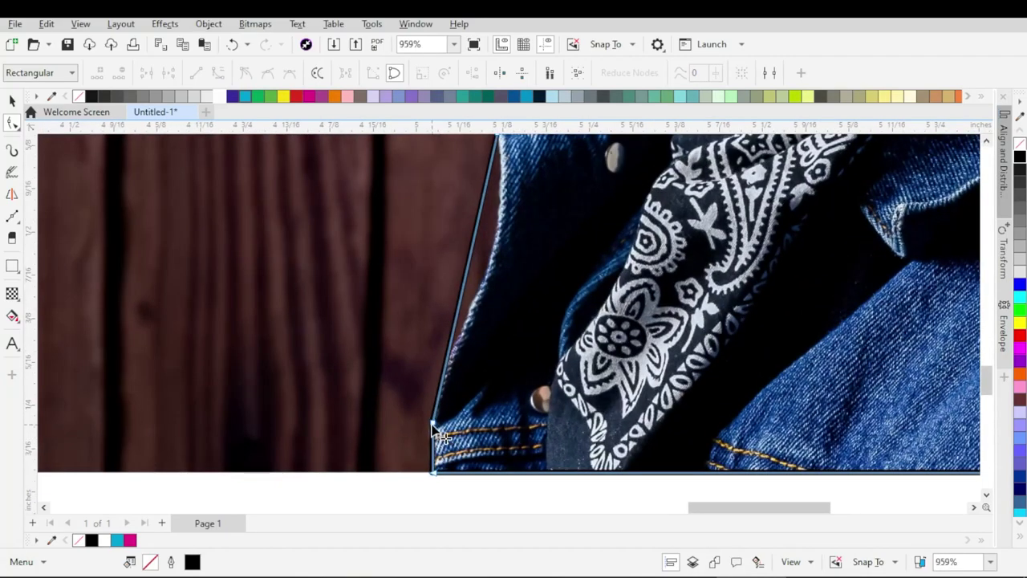
left_click(433, 425)
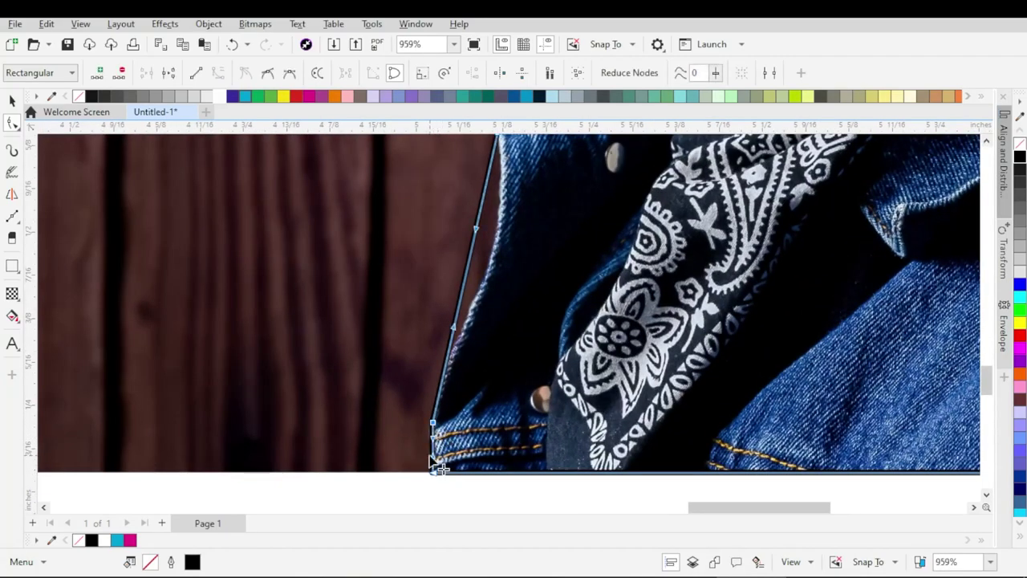
left_click_drag(458, 338, 511, 239)
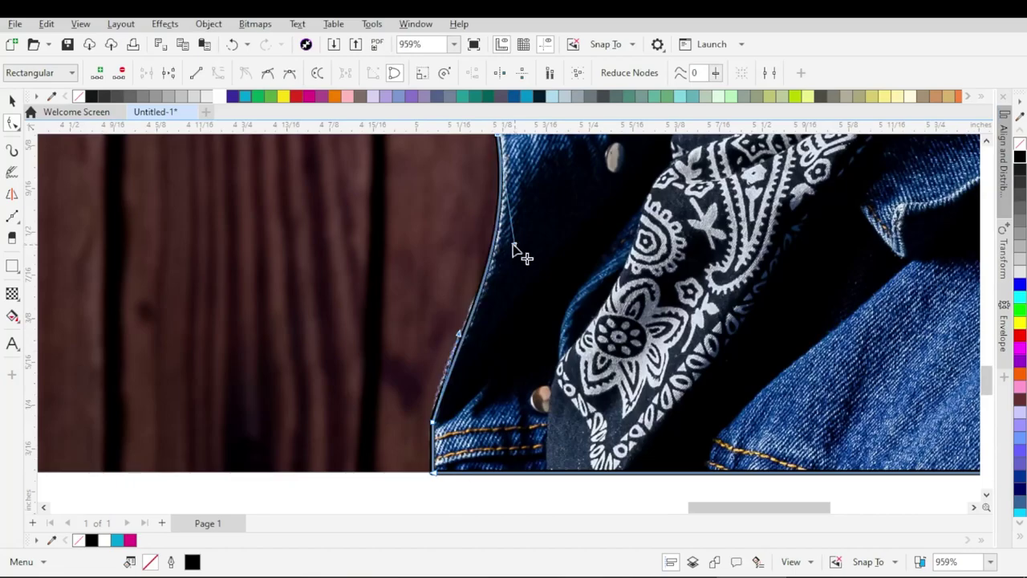
Shape the outline's curves along the front collar, beard and face.
scroll(518, 215, "up", 2)
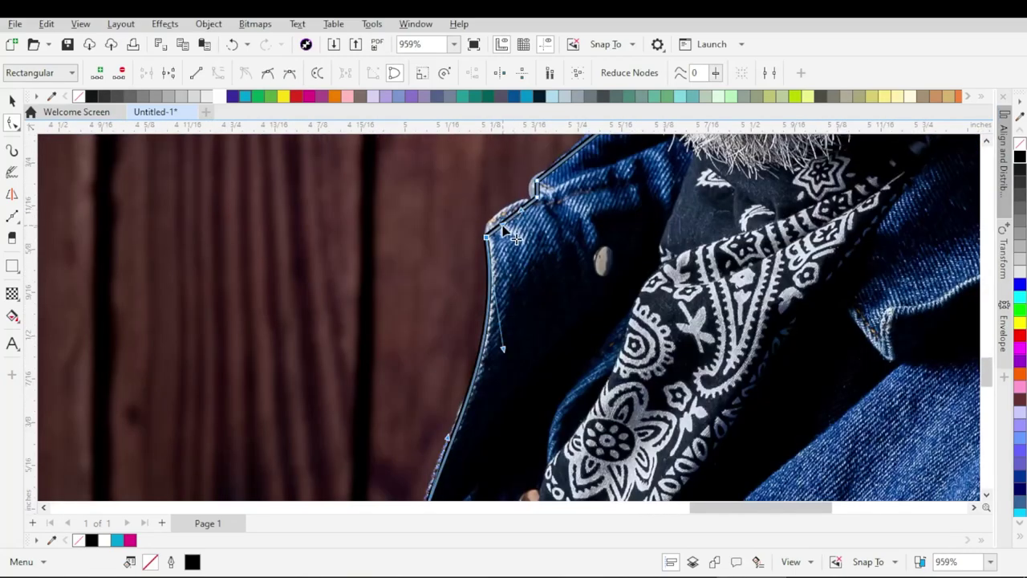
scroll(502, 205, "up", 2)
scroll(473, 258, "down", 4)
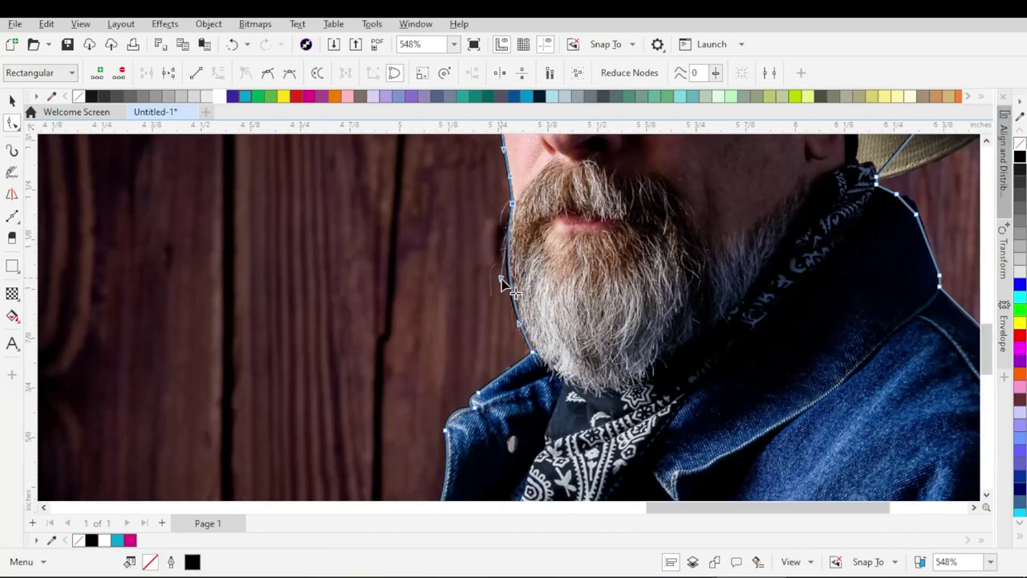
scroll(514, 280, "up", 2)
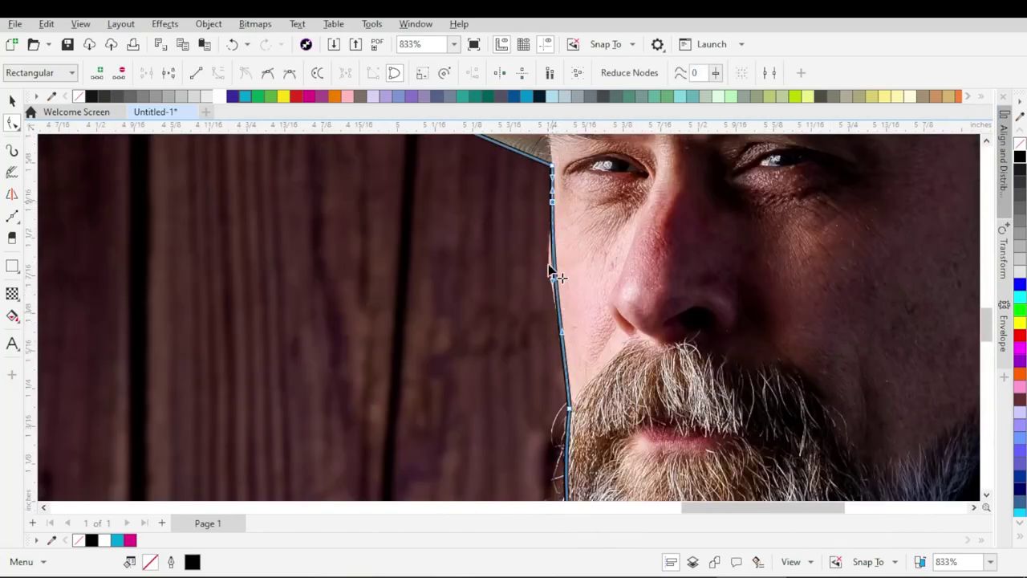
scroll(566, 343, "up", 3)
Round the outline around the tip of the front hat brim with its curve handles.
scroll(506, 352, "up", 1)
left_click_drag(462, 291, 289, 328)
left_click_drag(425, 237, 308, 175)
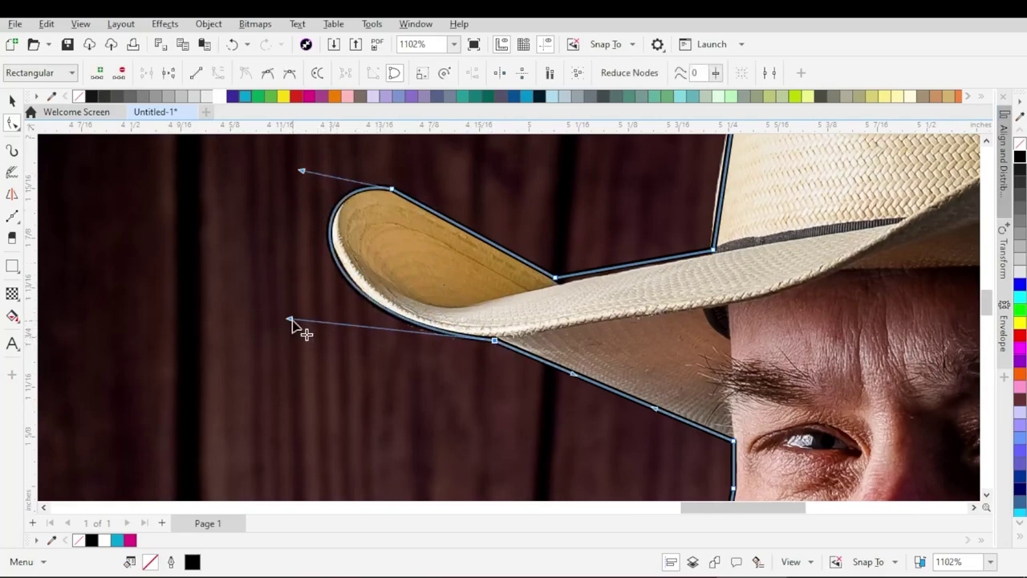
Curve the outline segments over the hat's crown to match its contour.
scroll(557, 289, "down", 2)
scroll(628, 428, "up", 3)
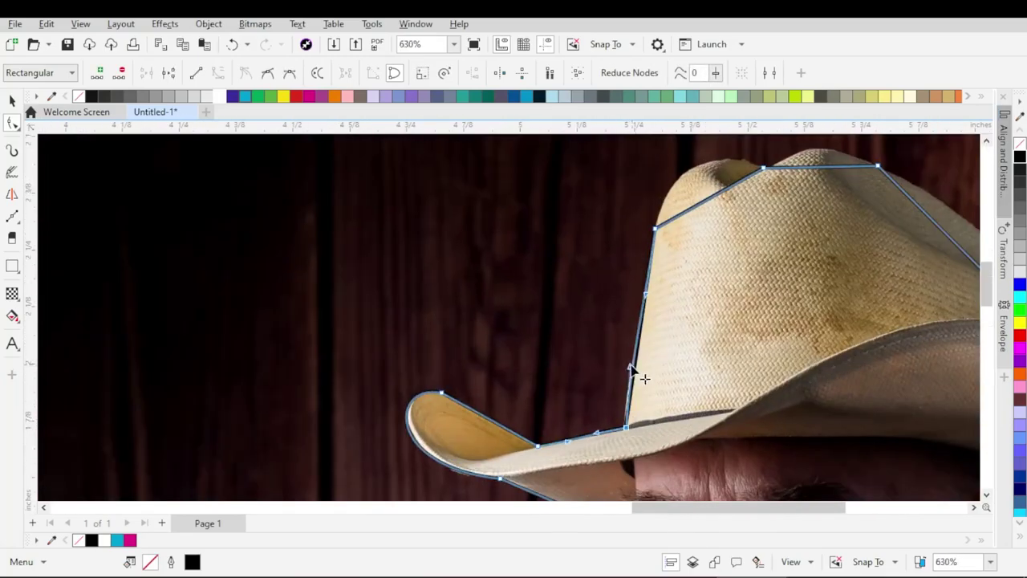
scroll(670, 313, "up", 1)
left_click_drag(672, 319, 821, 362)
scroll(740, 314, "up", 1)
scroll(666, 321, "down", 1)
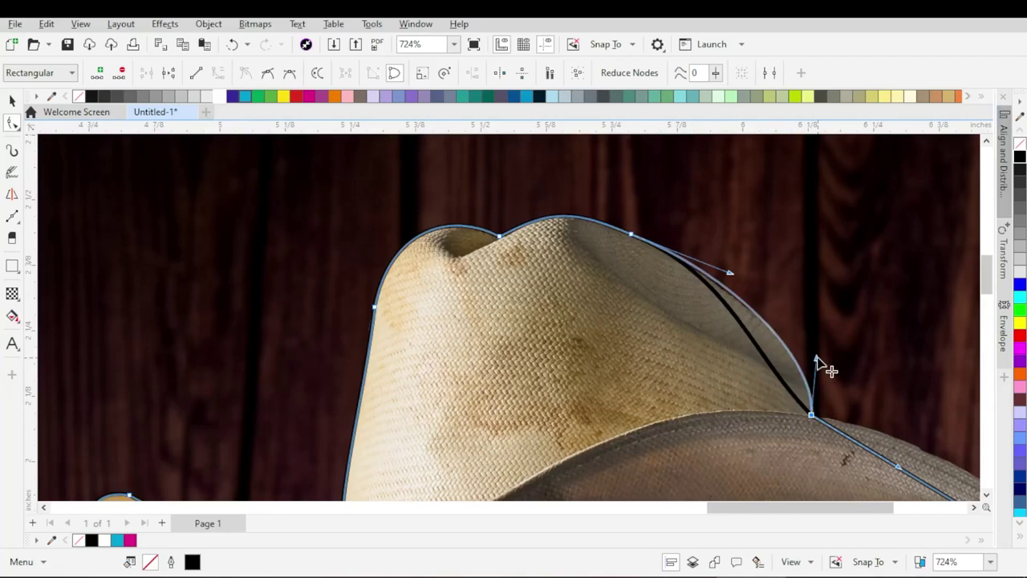
Bend the outline along the rear hat brim and around its underside down to the neck.
scroll(401, 298, "down", 2)
scroll(672, 229, "up", 2)
left_click_drag(672, 230, 761, 309)
scroll(761, 309, "down", 1)
left_click_drag(659, 313, 569, 436)
Curve the outline segments down the rear collar and along the denim jacket's shoulder to match its edge.
scroll(603, 369, "up", 1)
scroll(604, 370, "up", 1)
left_click_drag(623, 298, 658, 326)
scroll(618, 315, "up", 1)
scroll(560, 289, "down", 1)
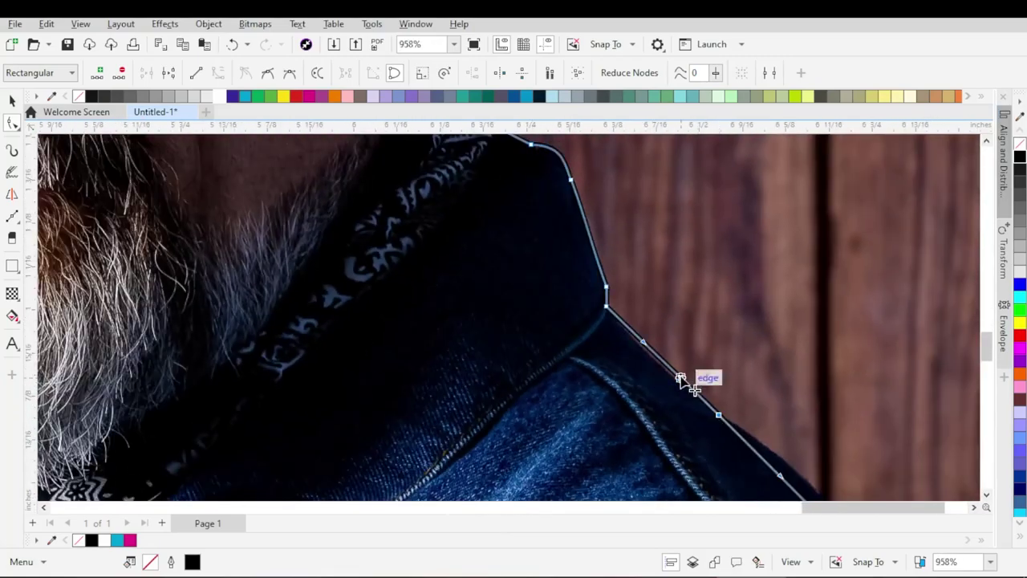
scroll(682, 378, "down", 1)
scroll(576, 313, "up", 1)
left_click_drag(674, 395, 608, 321)
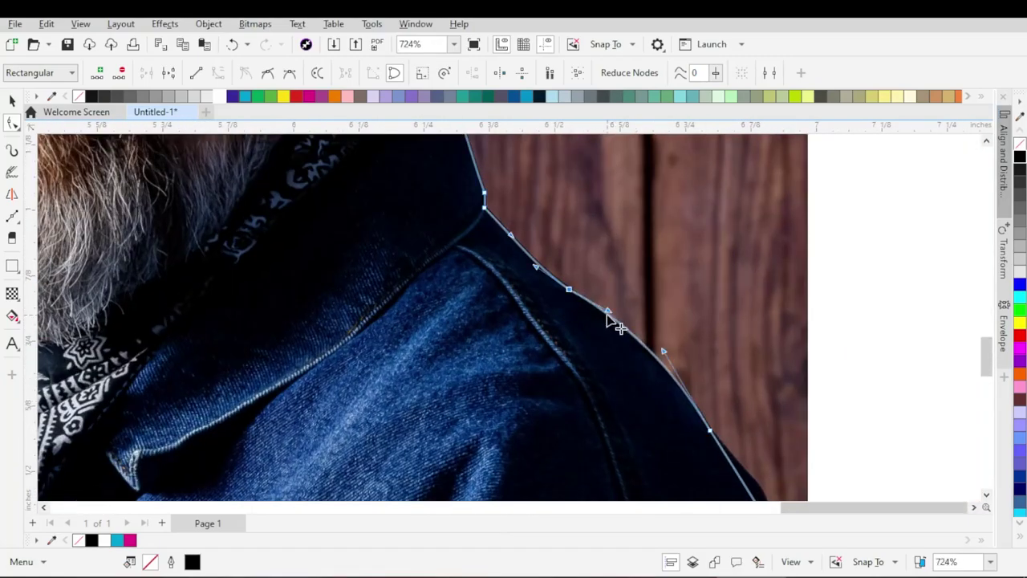
scroll(618, 337, "down", 1)
mouse_move(659, 369)
left_mouse_down()
mouse_move(683, 382)
mouse_move(678, 375)
left_mouse_up()
scroll(678, 375, "down", 3)
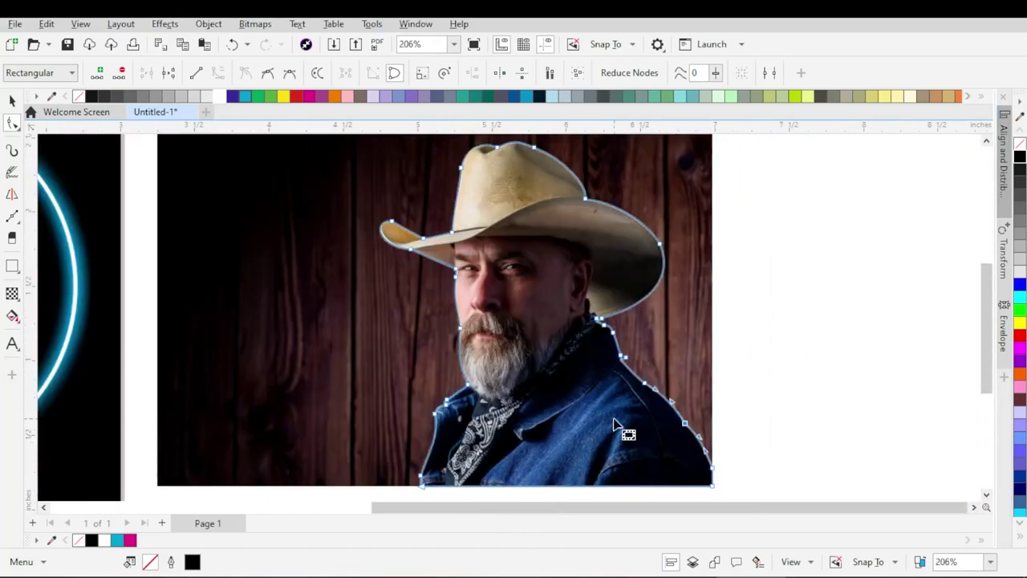
Color the traced outline yellow and PowerClip the cowboy photo inside it.
key("space")
scroll(572, 325, "down", 1)
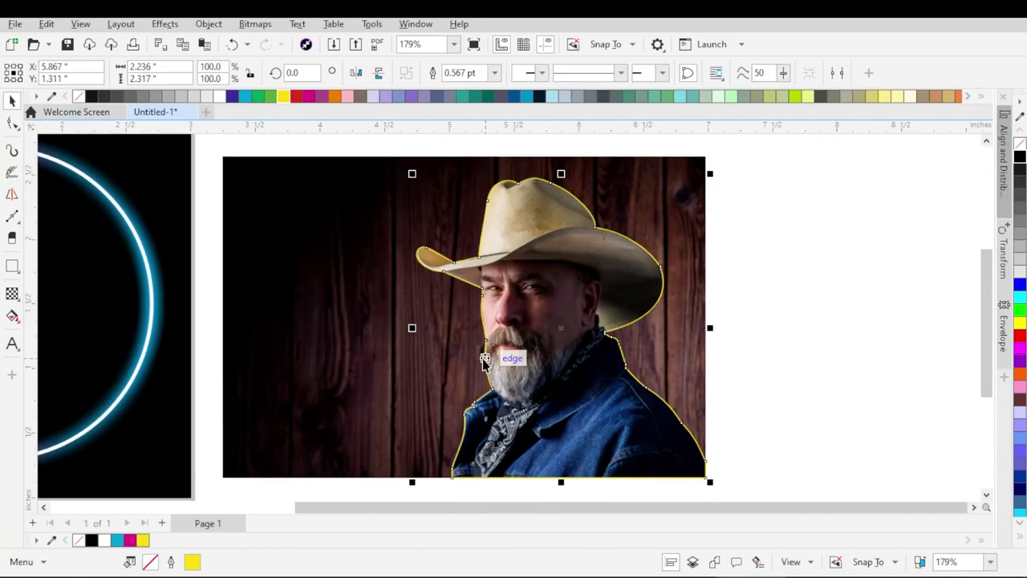
left_click(385, 345)
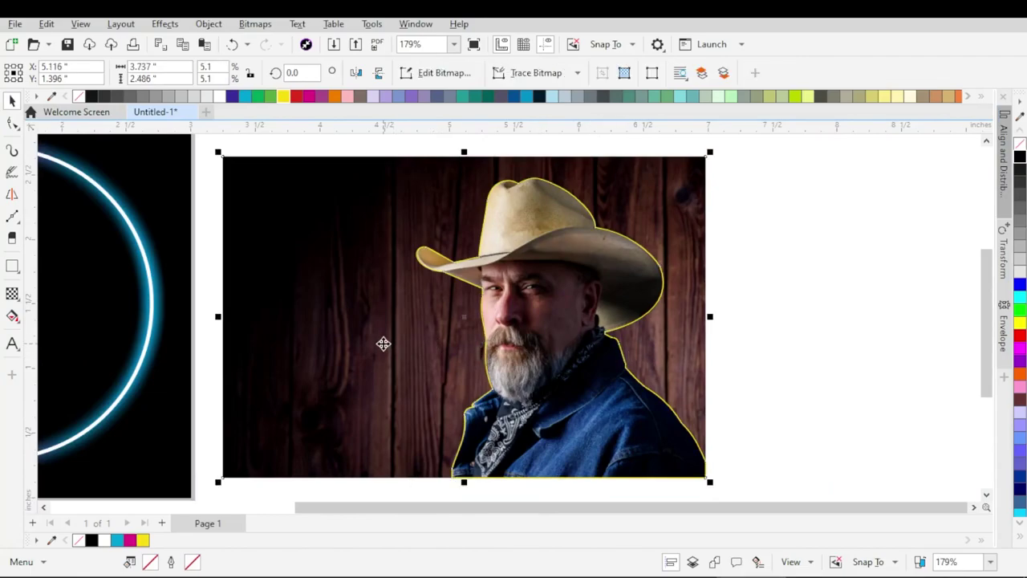
right_click(384, 335)
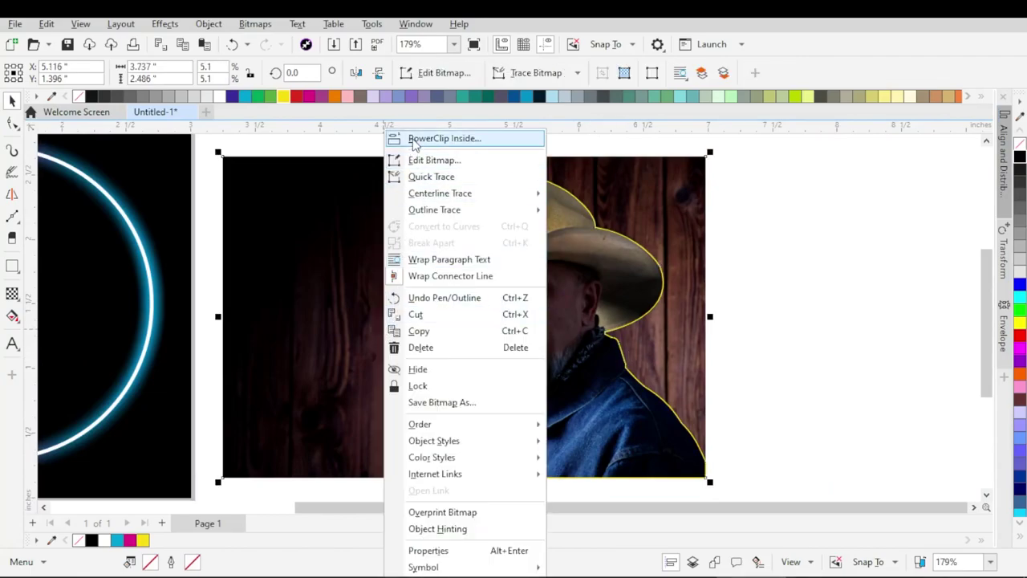
left_click(445, 139)
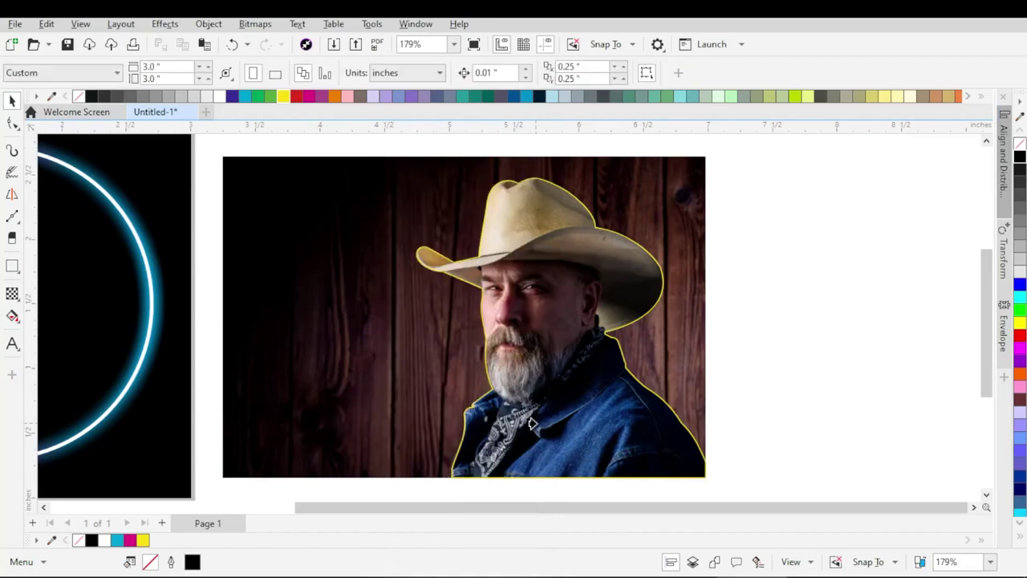
left_click(495, 364)
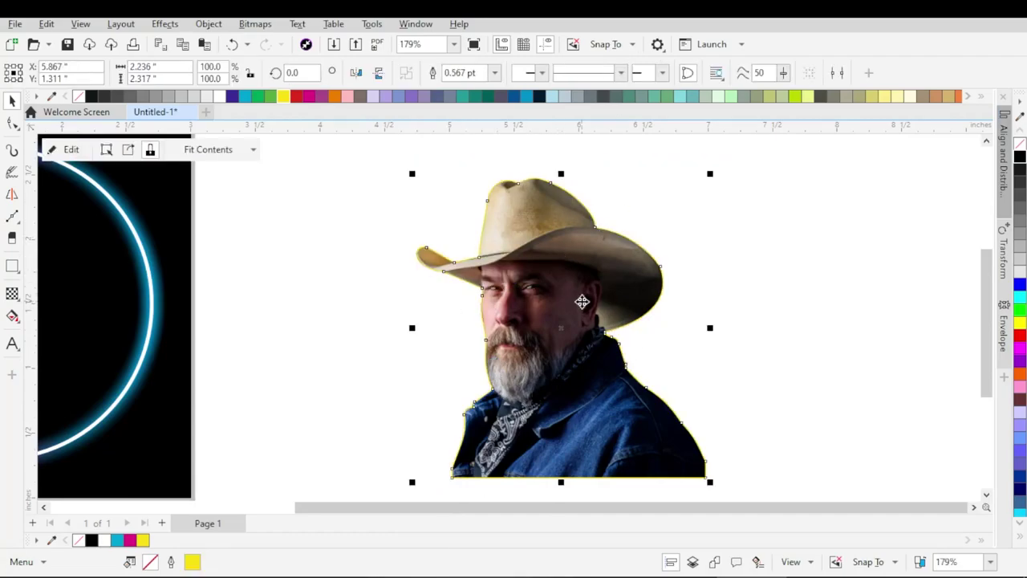
Remove the outline color from the cut-out cowboy portrait.
left_click_drag(582, 302, 585, 301)
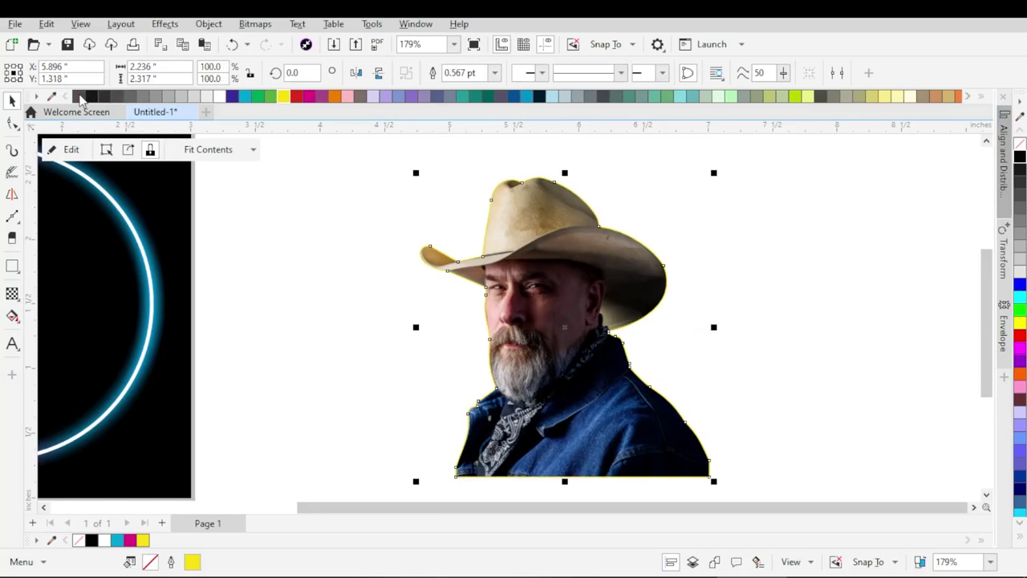
right_click(81, 100)
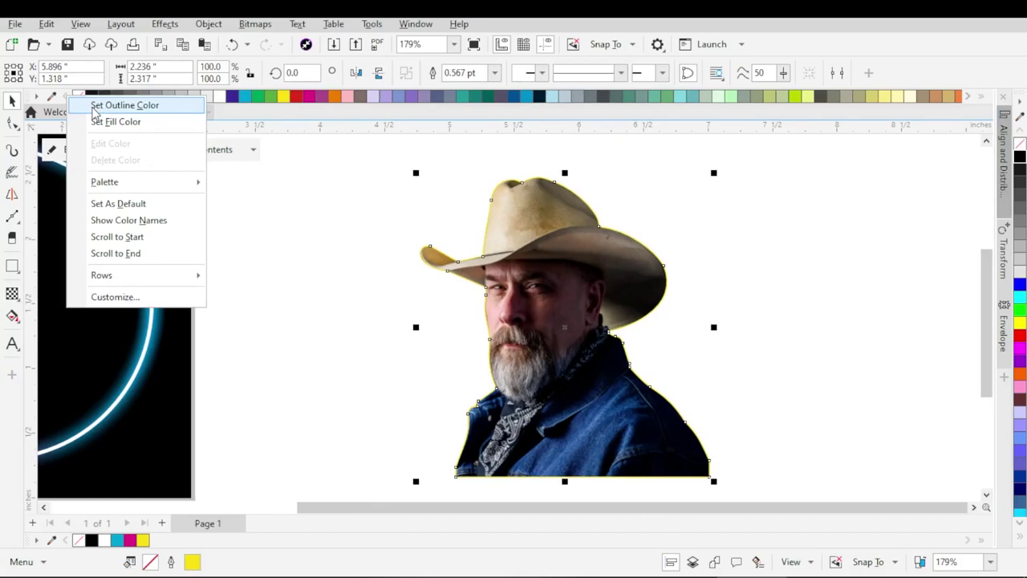
left_click(94, 110)
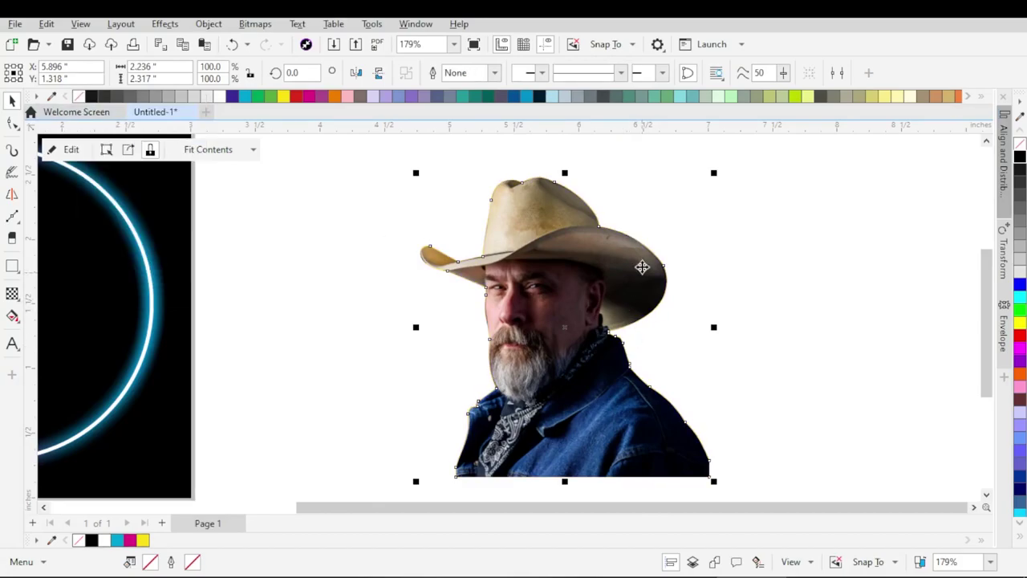
Scale the cowboy cutout to 109.9% and place it over the neon ring on the black square.
left_click(286, 231)
left_click_drag(623, 380, 616, 362)
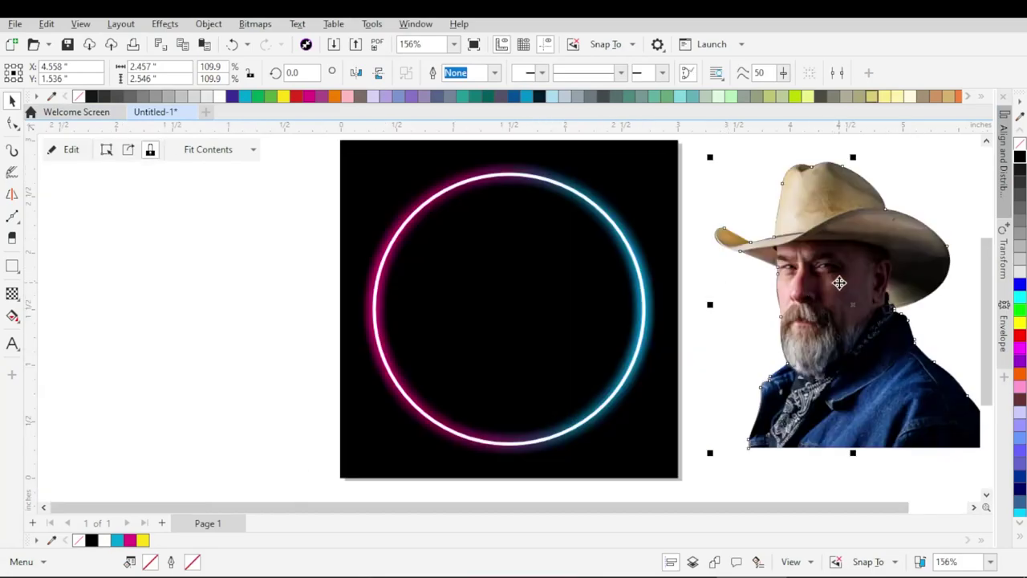
left_click_drag(839, 283, 491, 282)
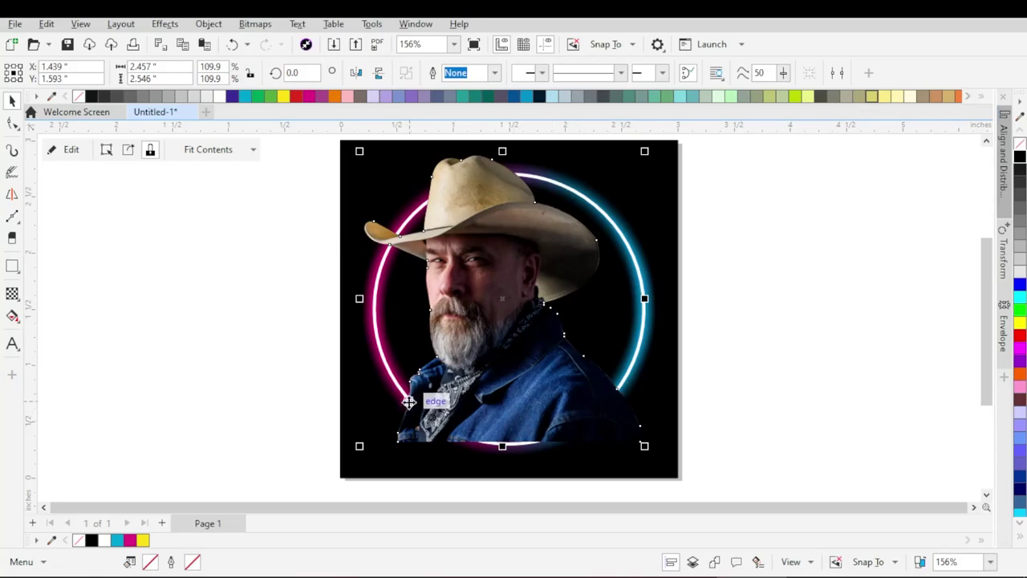
Draw a closed shape following the ring's lower arc and enclosing the part of the portrait outside it.
left_click(12, 217)
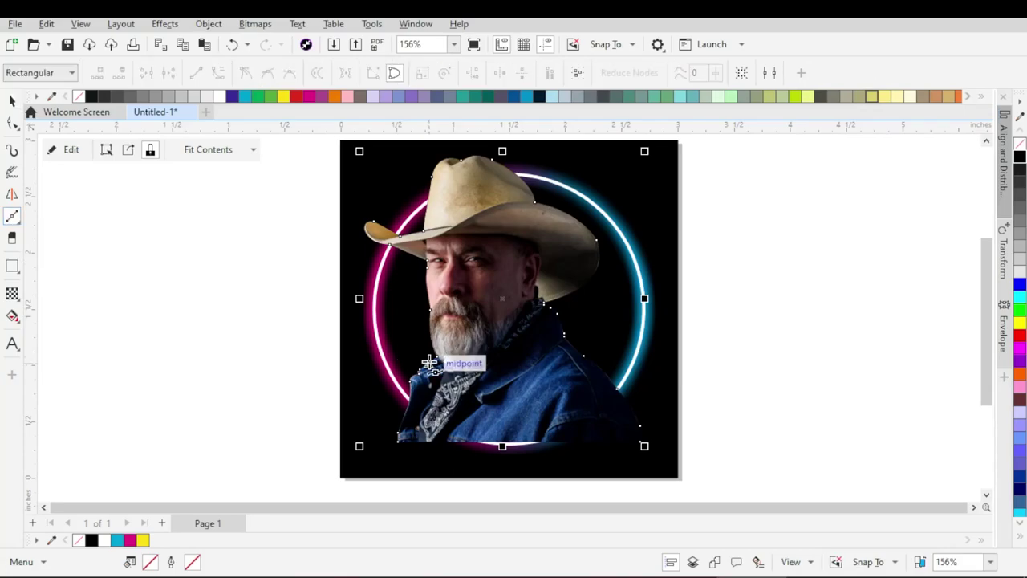
left_click(409, 395)
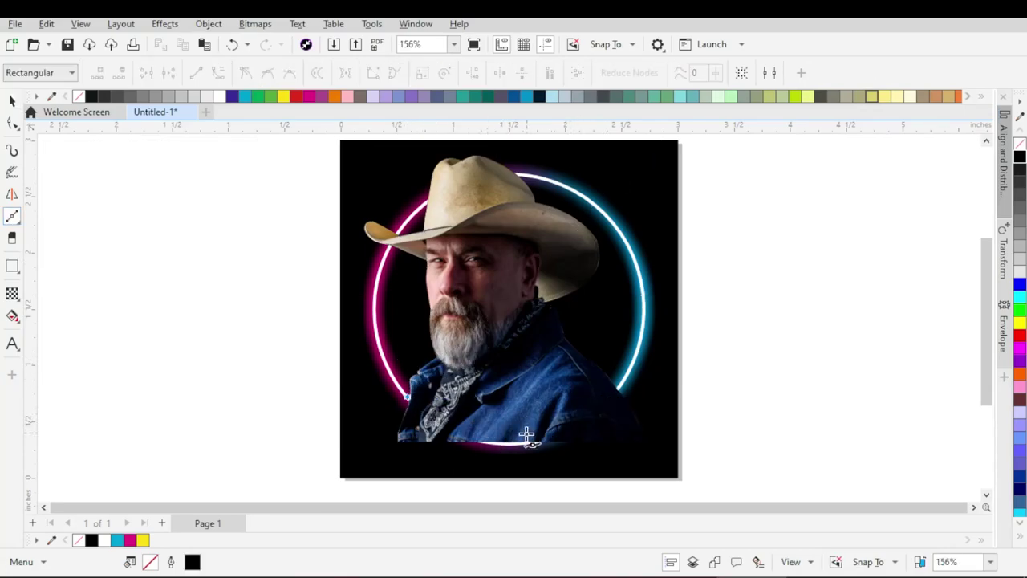
left_click_drag(508, 442, 565, 441)
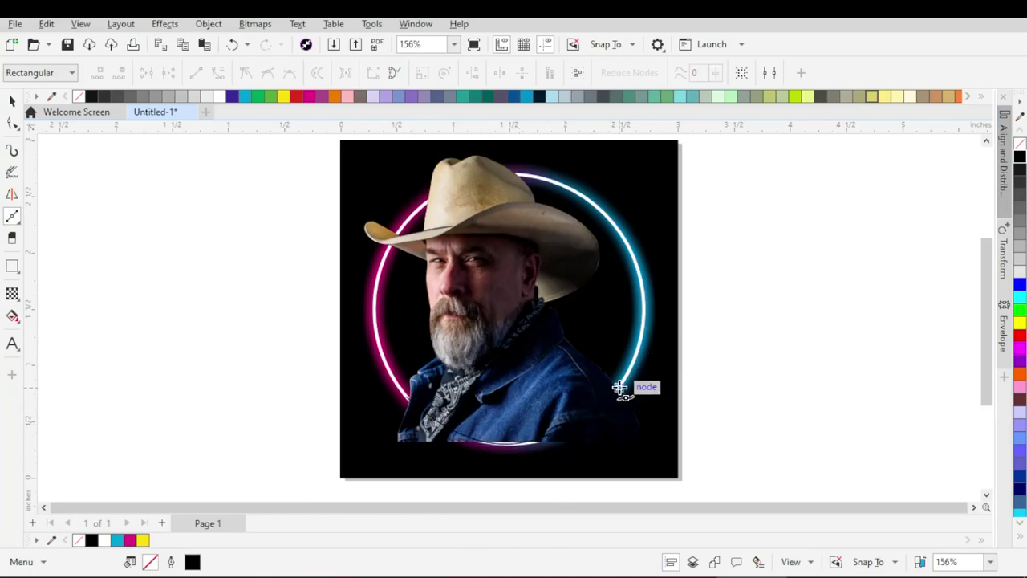
left_click(663, 424)
left_click(632, 468)
left_click(531, 478)
left_click(374, 452)
left_click(374, 409)
left_click(409, 396)
key("space")
scroll(417, 410, "up", 1)
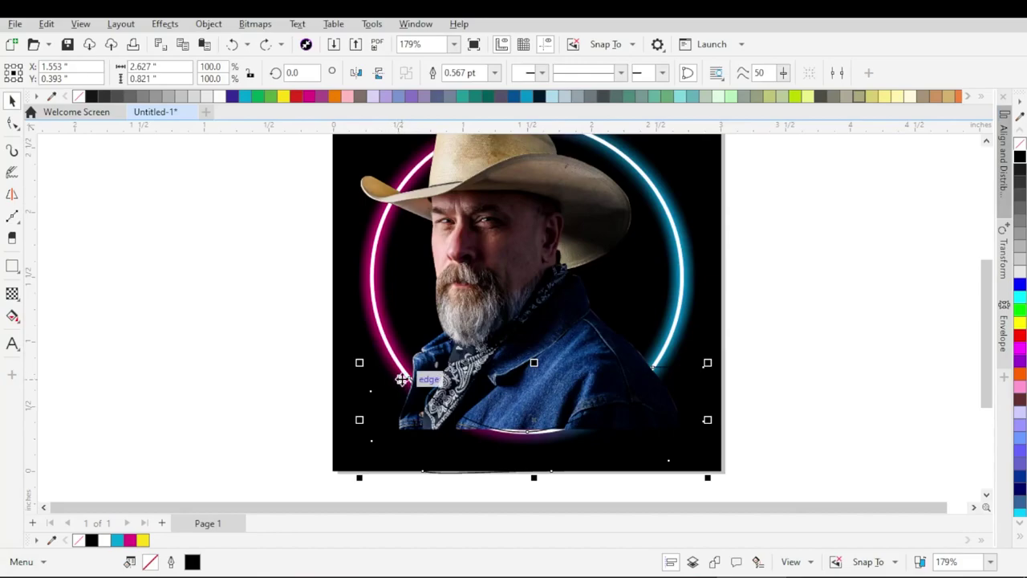
Trim the cowboy cutout with the drawn shape and delete that shape.
left_click(498, 297, "shift")
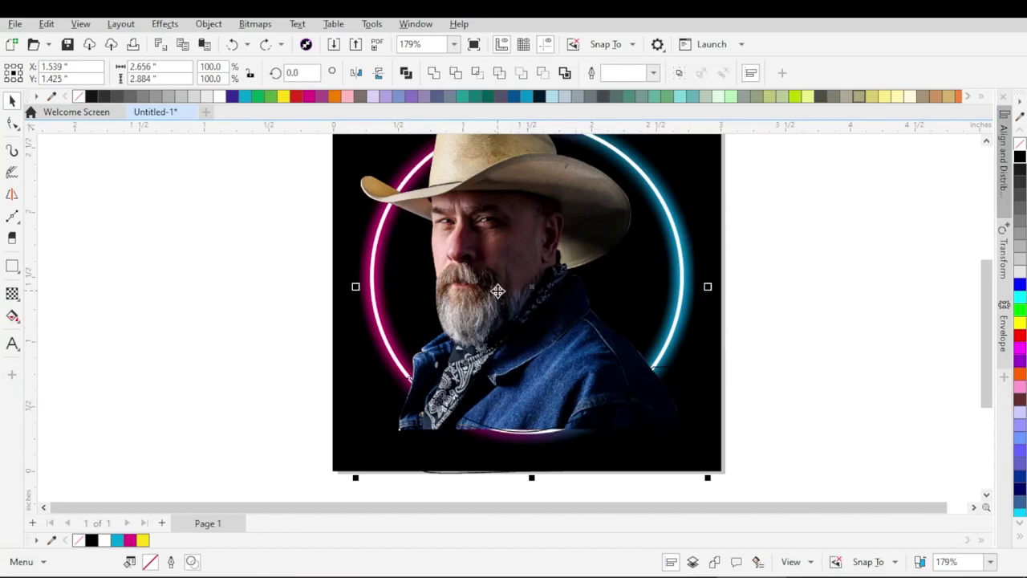
left_click(456, 74)
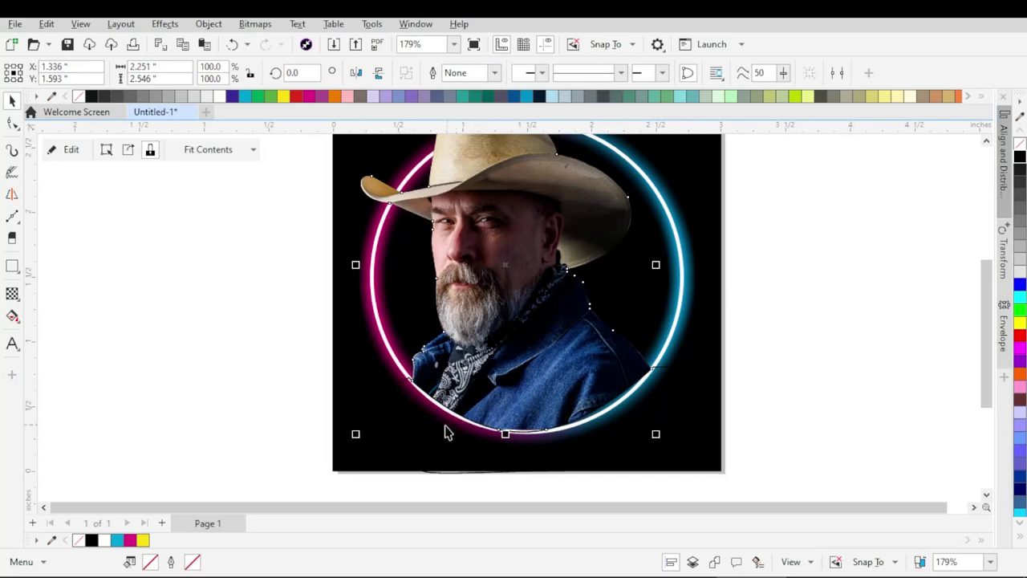
left_click(404, 386)
left_click(404, 386)
Curve the cutout's trimmed lower edge with its node handles so the jacket follows the ring's cyan side.
scroll(624, 428, "up", 5)
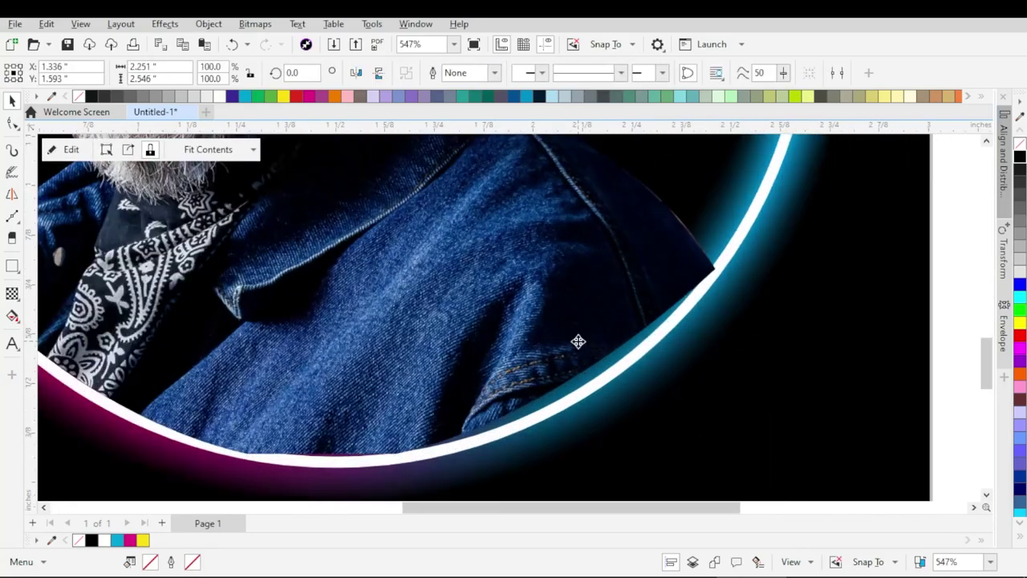
left_click(12, 124)
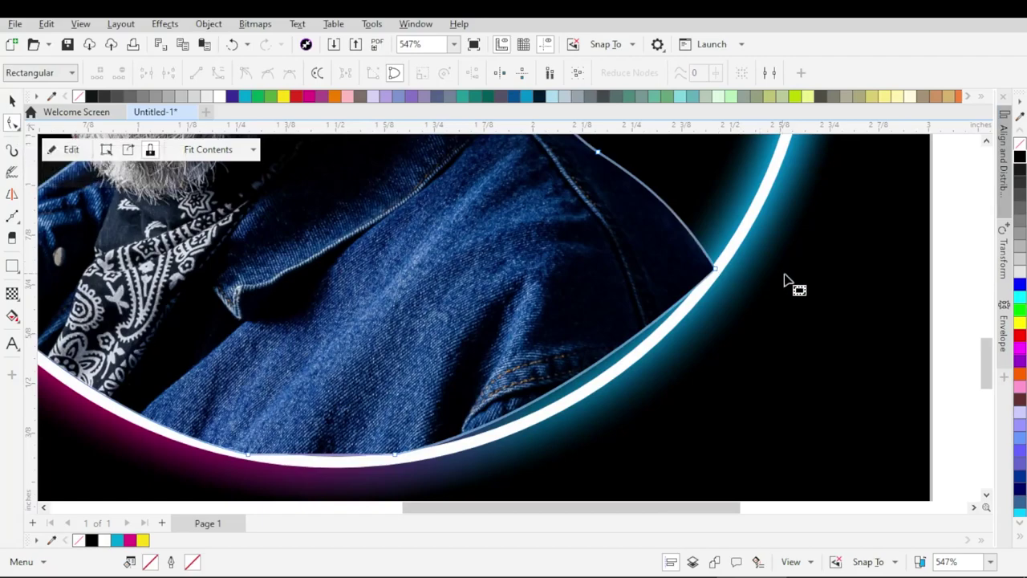
left_click(715, 269)
mouse_move(695, 298)
left_mouse_down()
mouse_move(701, 318)
mouse_move(554, 447)
left_mouse_up()
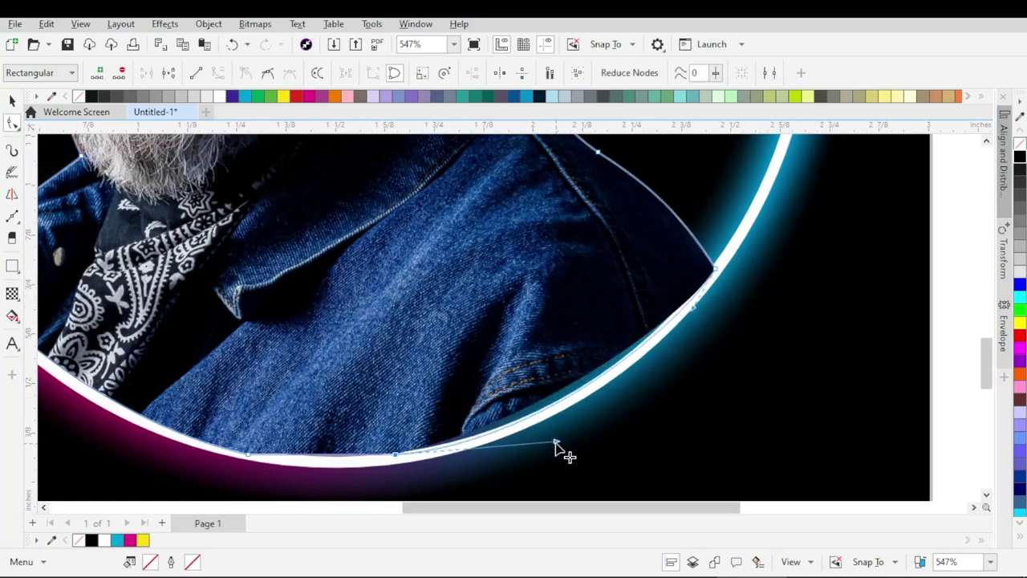
scroll(573, 426, "down", 2)
scroll(419, 432, "up", 3)
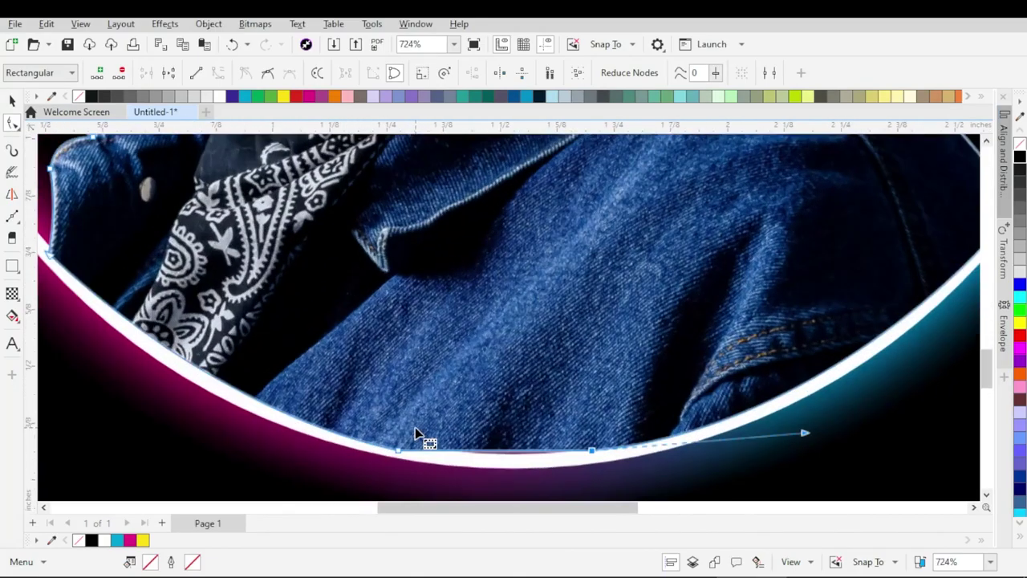
key("space")
scroll(379, 490, "down", 4)
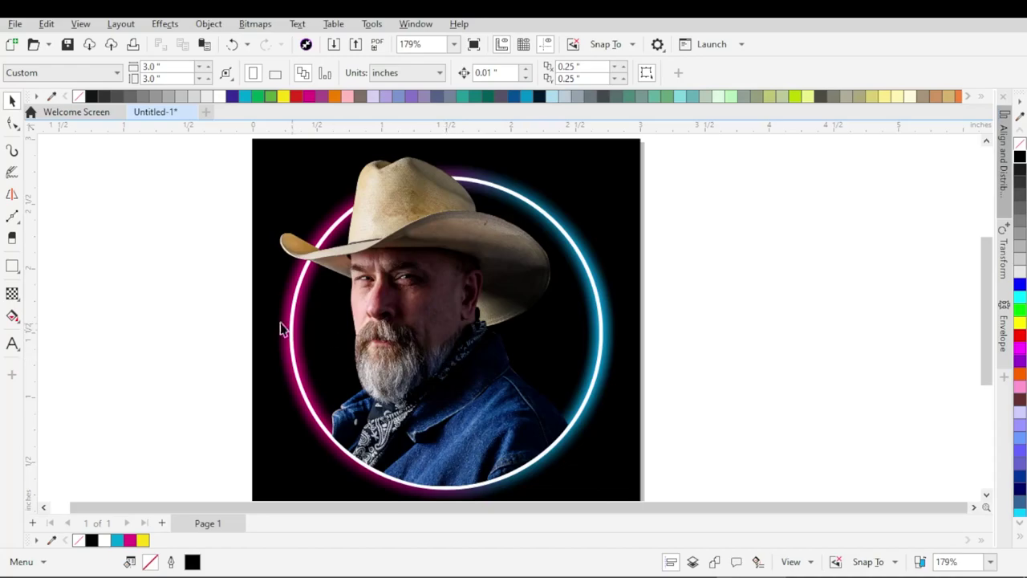
Draw a 3 by 3 inch rectangle covering the whole black square and portrait.
left_click(13, 268)
scroll(415, 259, "down", 1)
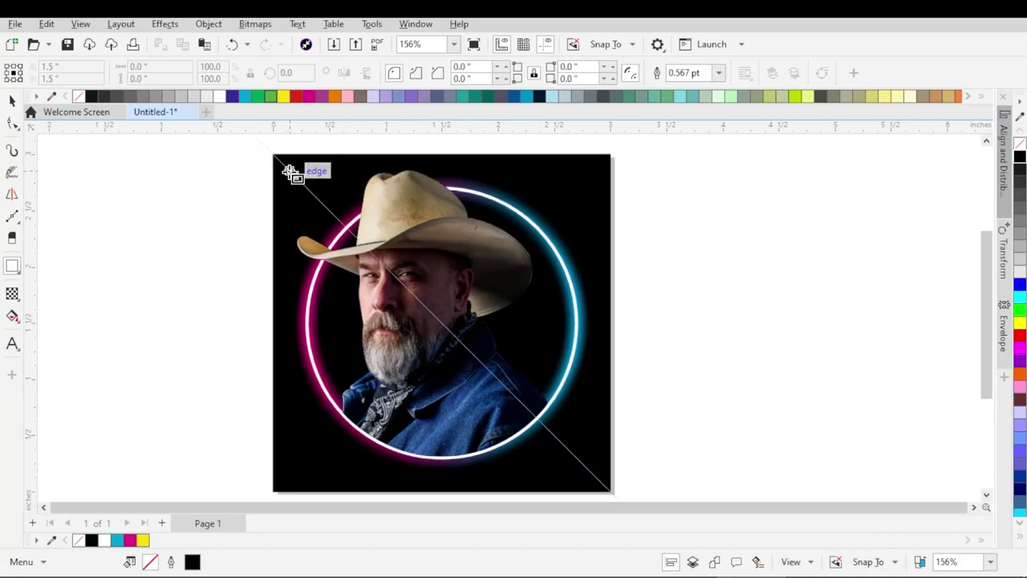
left_click_drag(273, 155, 614, 489)
left_click(11, 103)
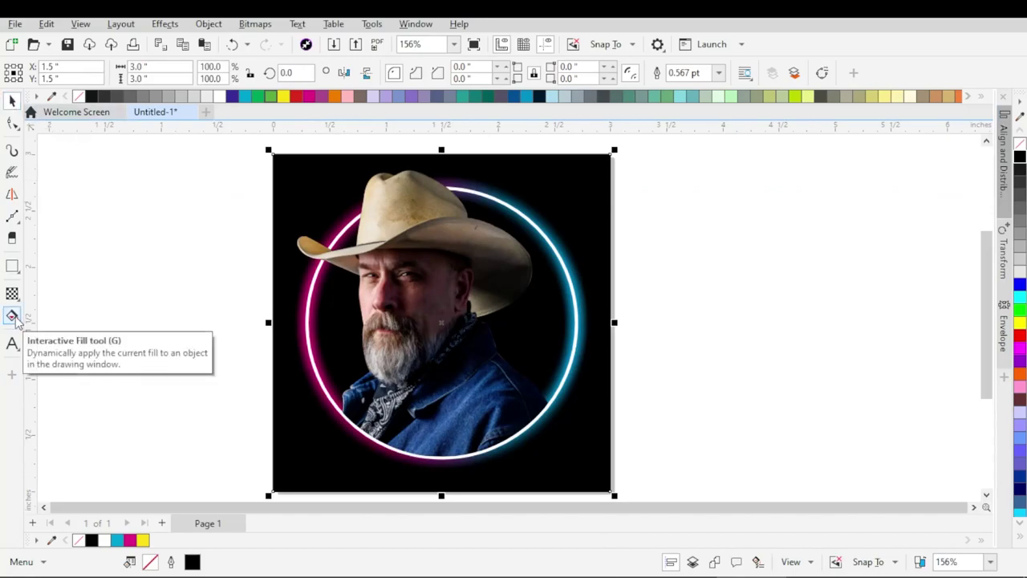
Apply a horizontal fountain fill to the rectangle and set its start color to magenta #EA00FF.
left_click(13, 316)
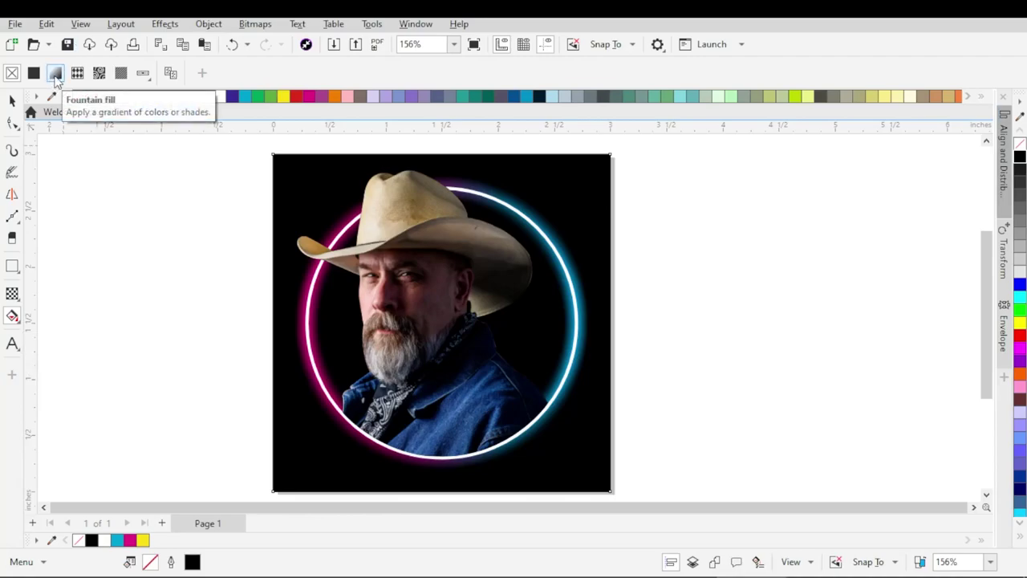
left_click(55, 73)
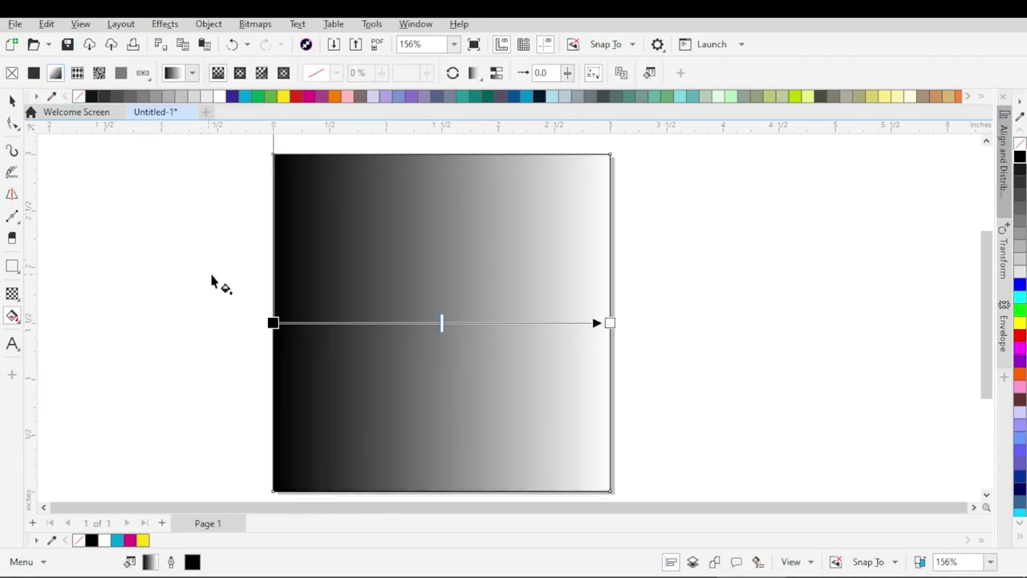
left_click(273, 322)
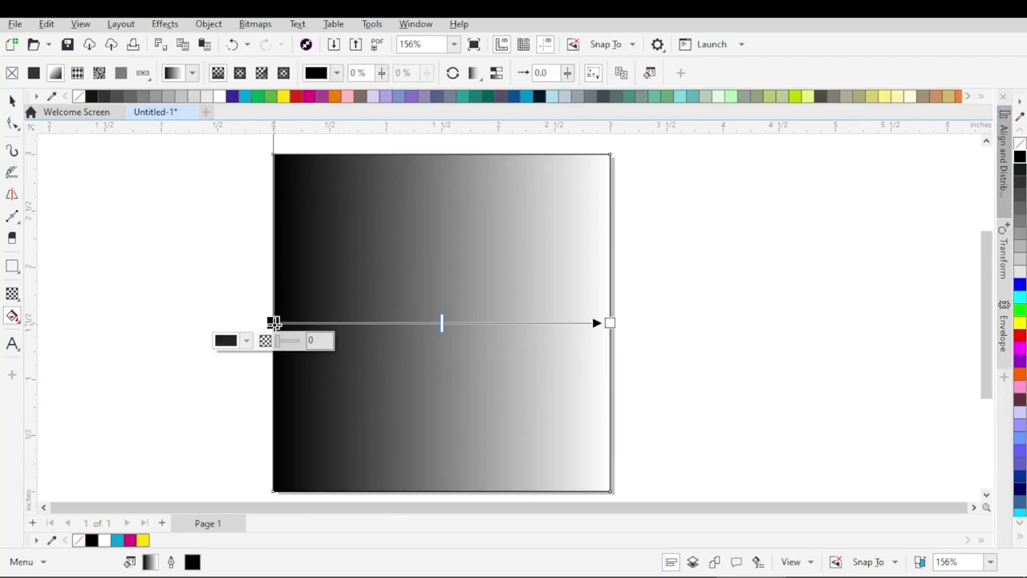
left_click(233, 350)
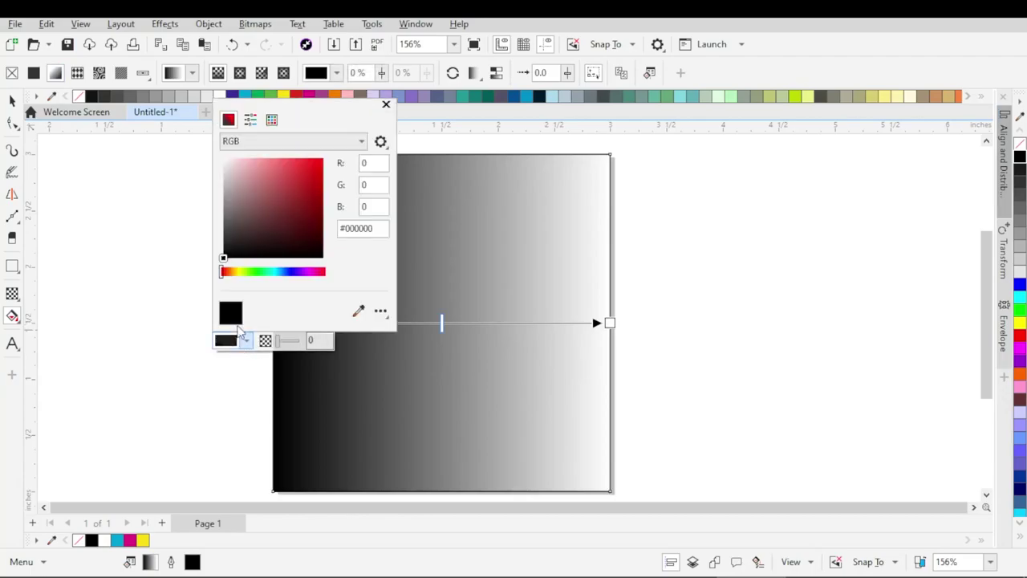
left_click(308, 273)
left_click(312, 174)
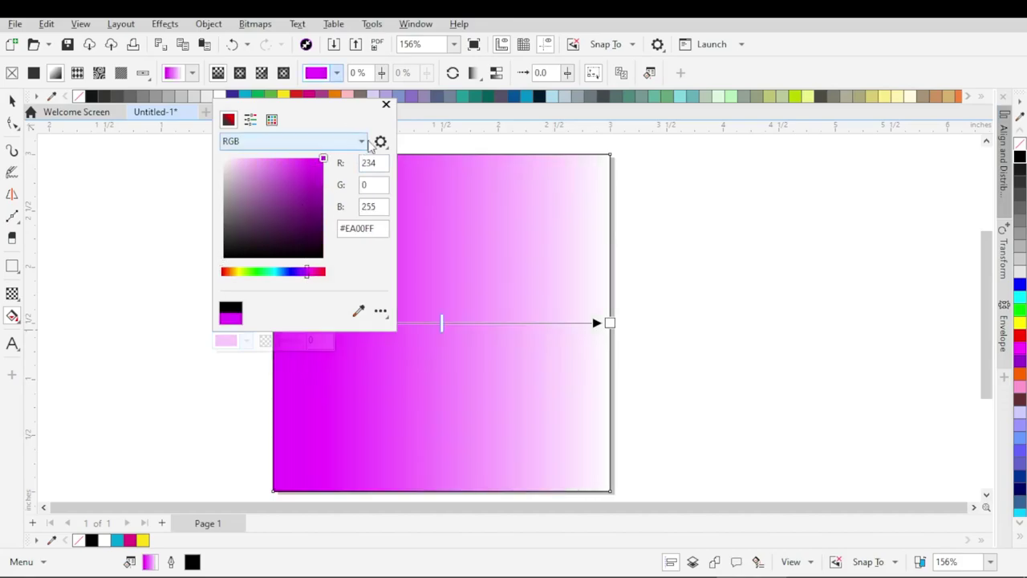
left_click(386, 105)
Set the end color of the rectangle's fountain fill to bright cyan.
left_click(610, 322)
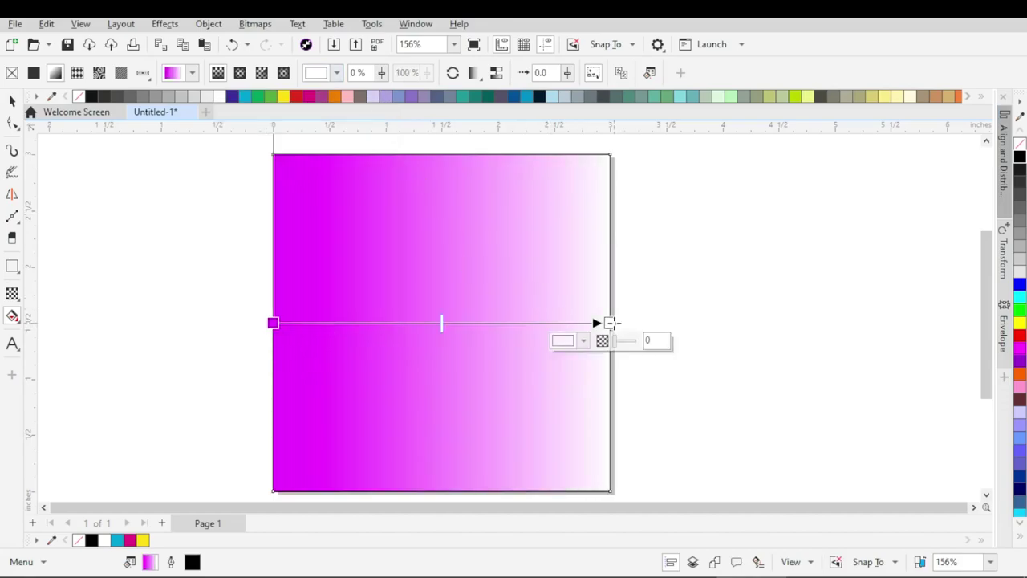
left_click(563, 341)
left_click(614, 271)
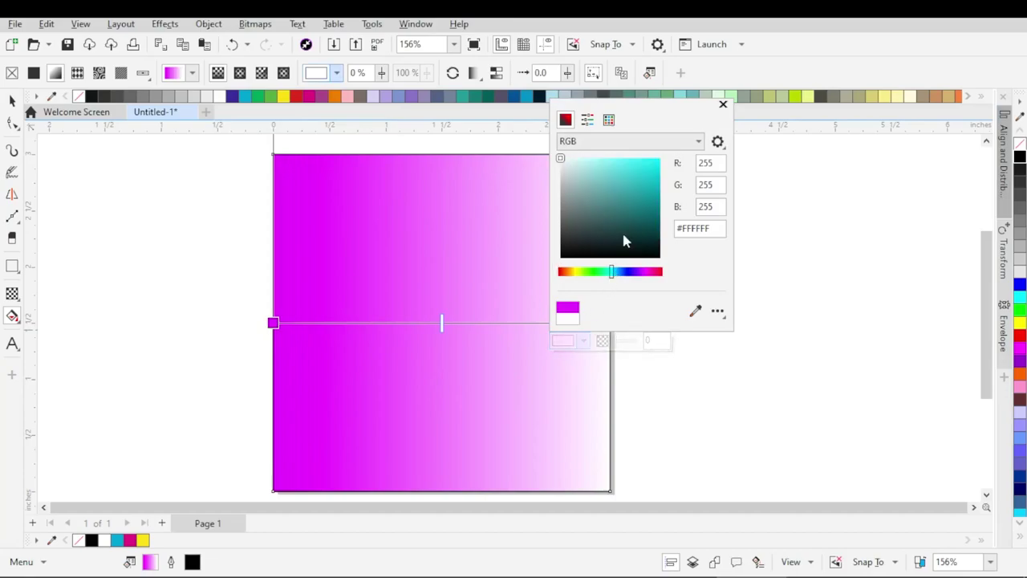
left_click(659, 159)
left_click(723, 104)
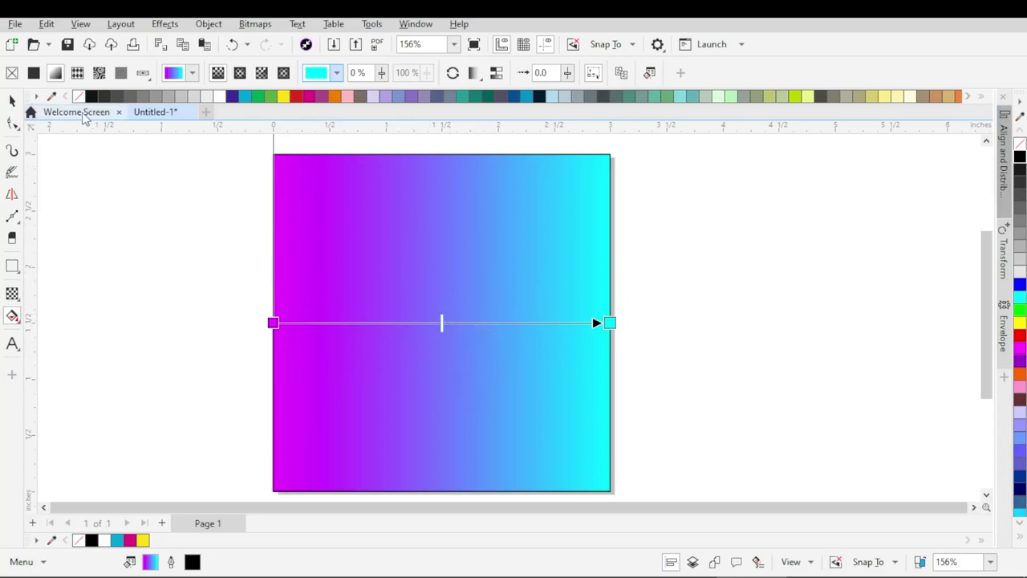
Set the gradient rectangle's transparency merge mode to Overlay and slightly raise its uniform transparency.
left_click(15, 102)
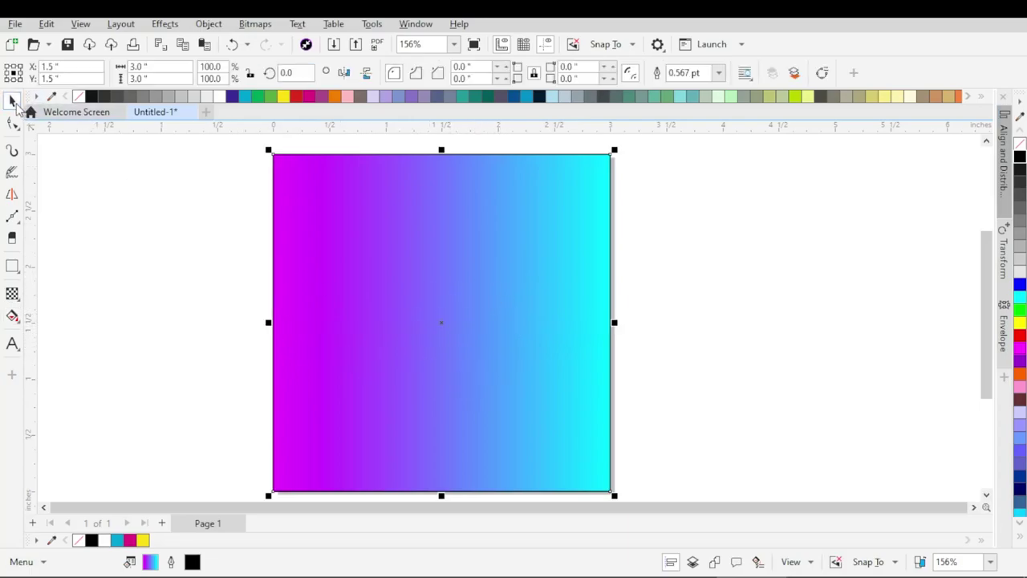
left_click(12, 295)
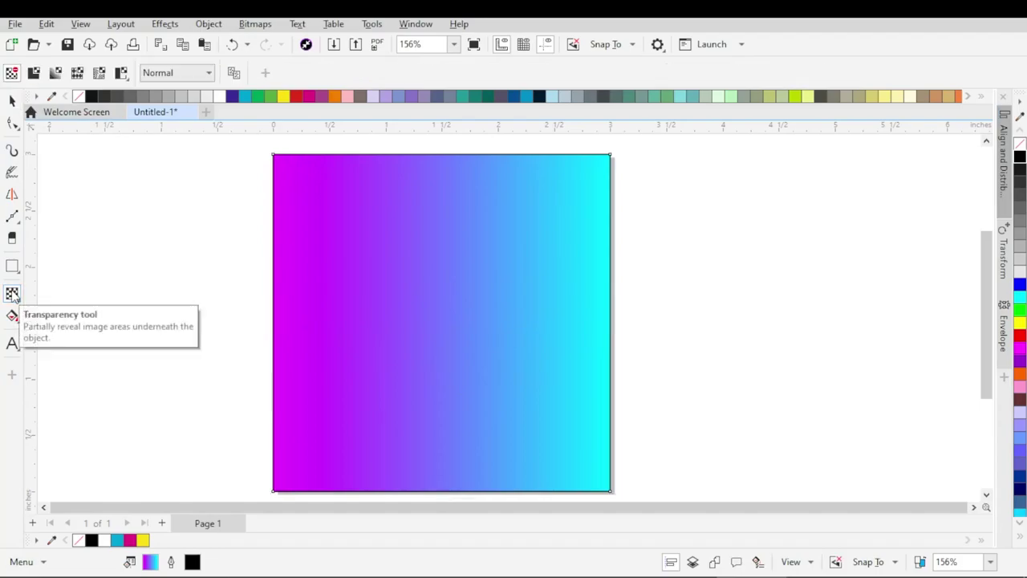
left_click(193, 75)
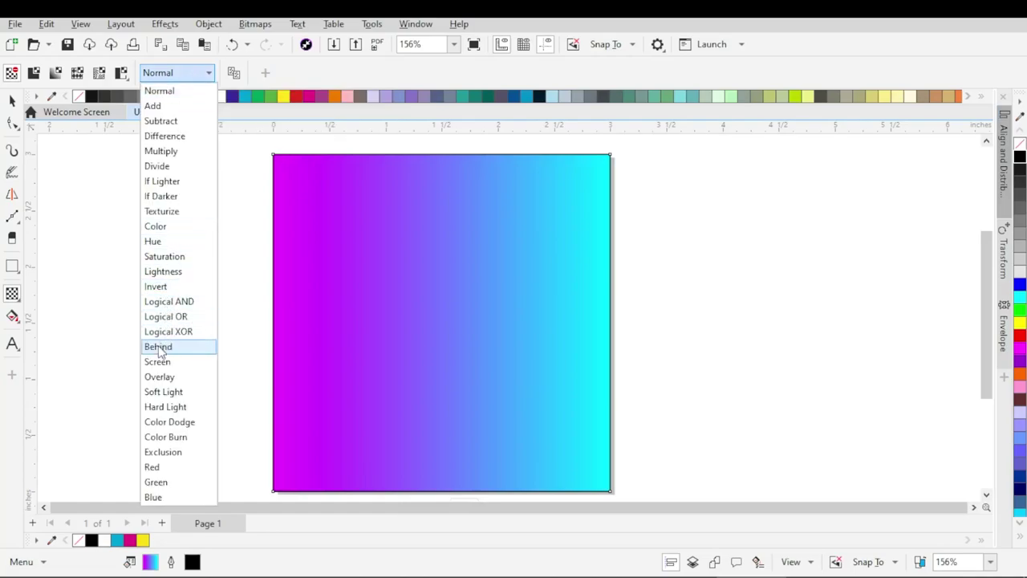
left_click(159, 377)
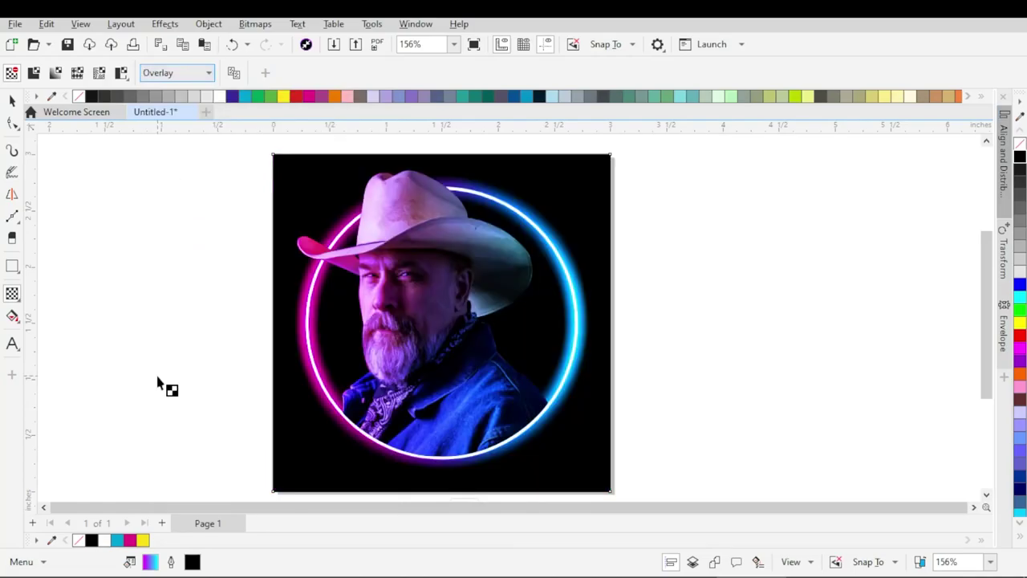
scroll(390, 260, "down", 1)
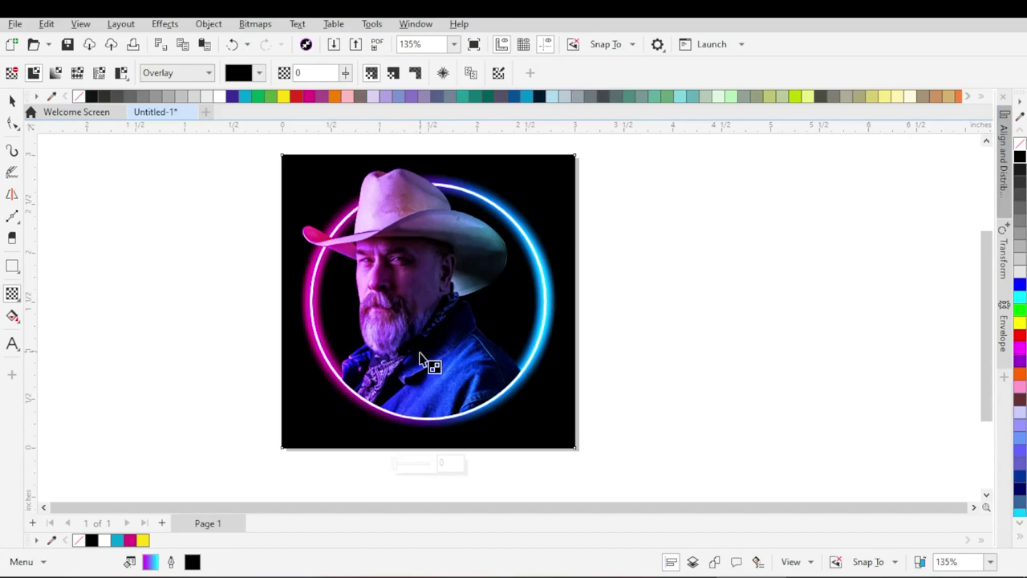
left_click_drag(397, 469, 418, 468)
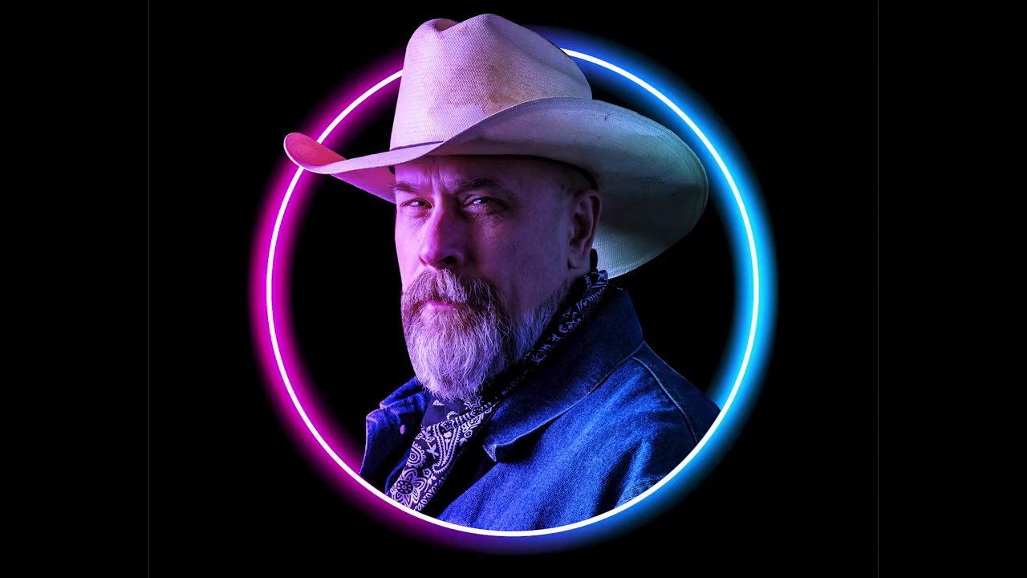